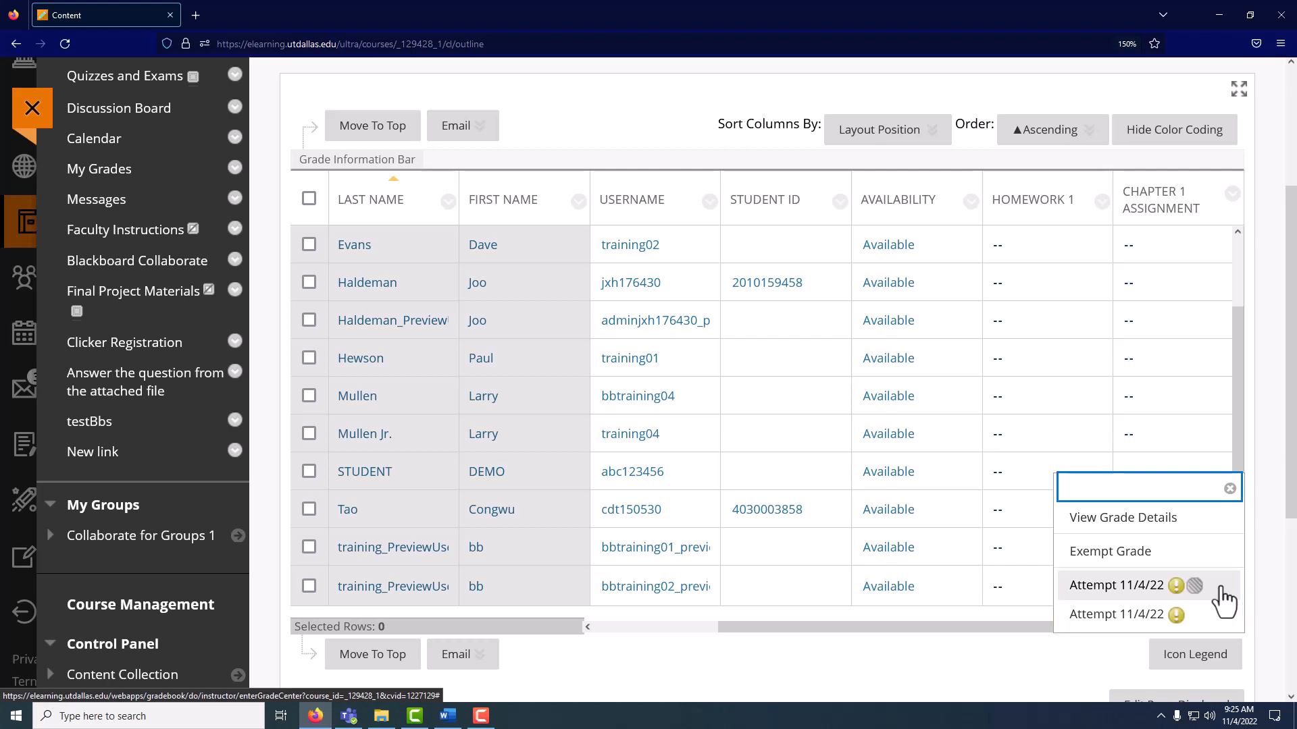
# Open the preview user's first 11/4/22 attempt at the Chapter 1 Assignment and switch the grading view to Attempt 2.
pyautogui.click(1223, 599)
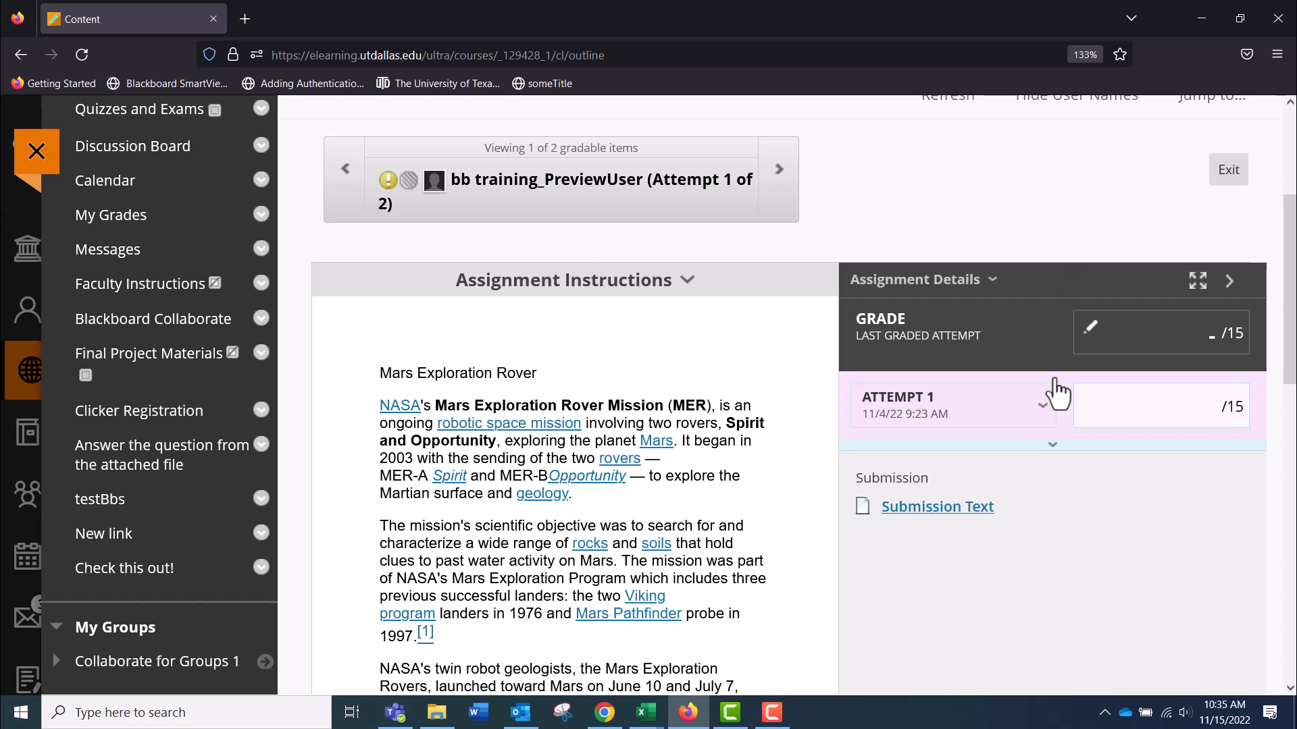
pyautogui.click(1049, 417)
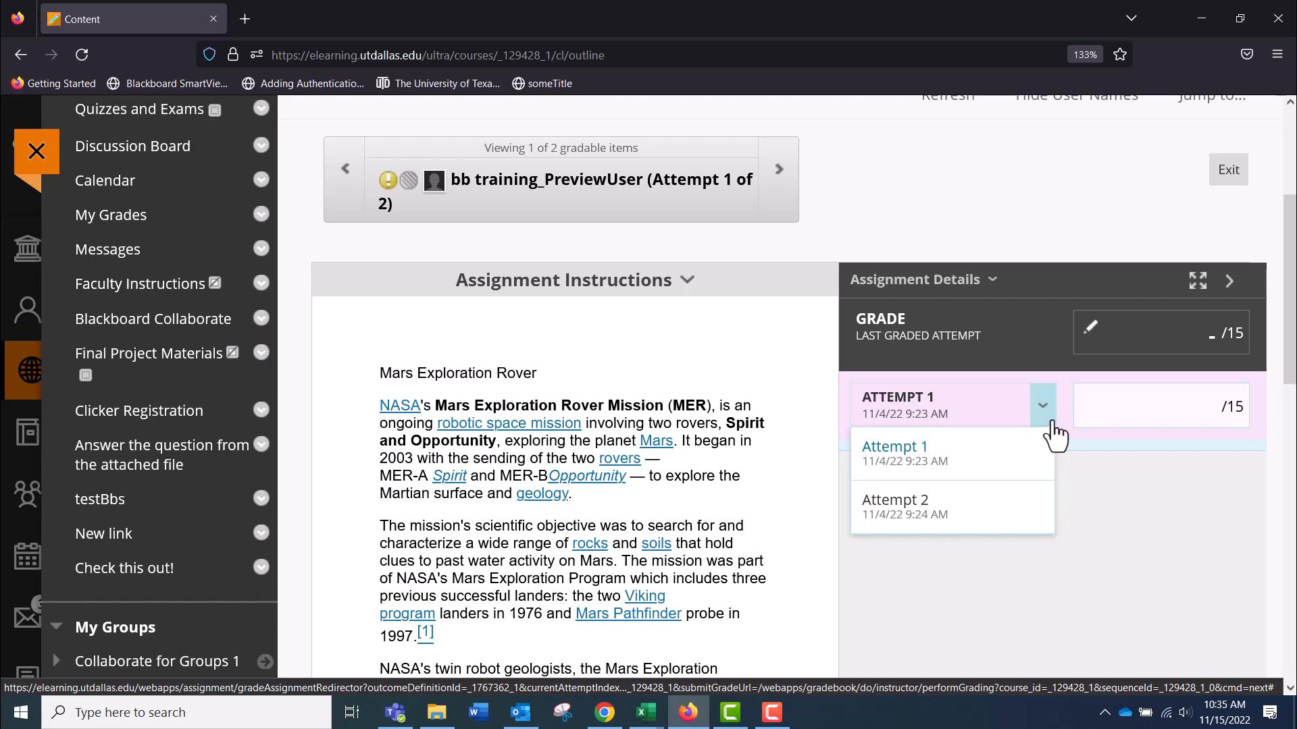
pyautogui.click(1051, 424)
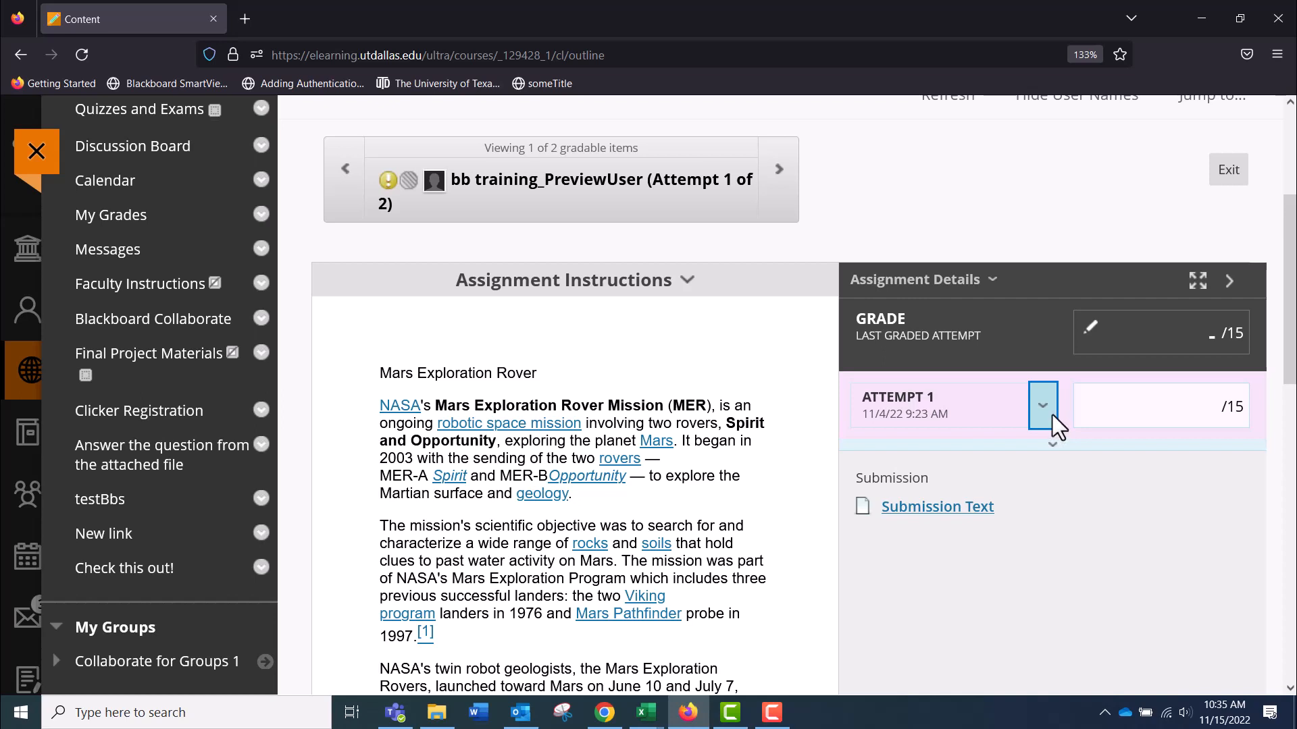
pyautogui.click(1044, 406)
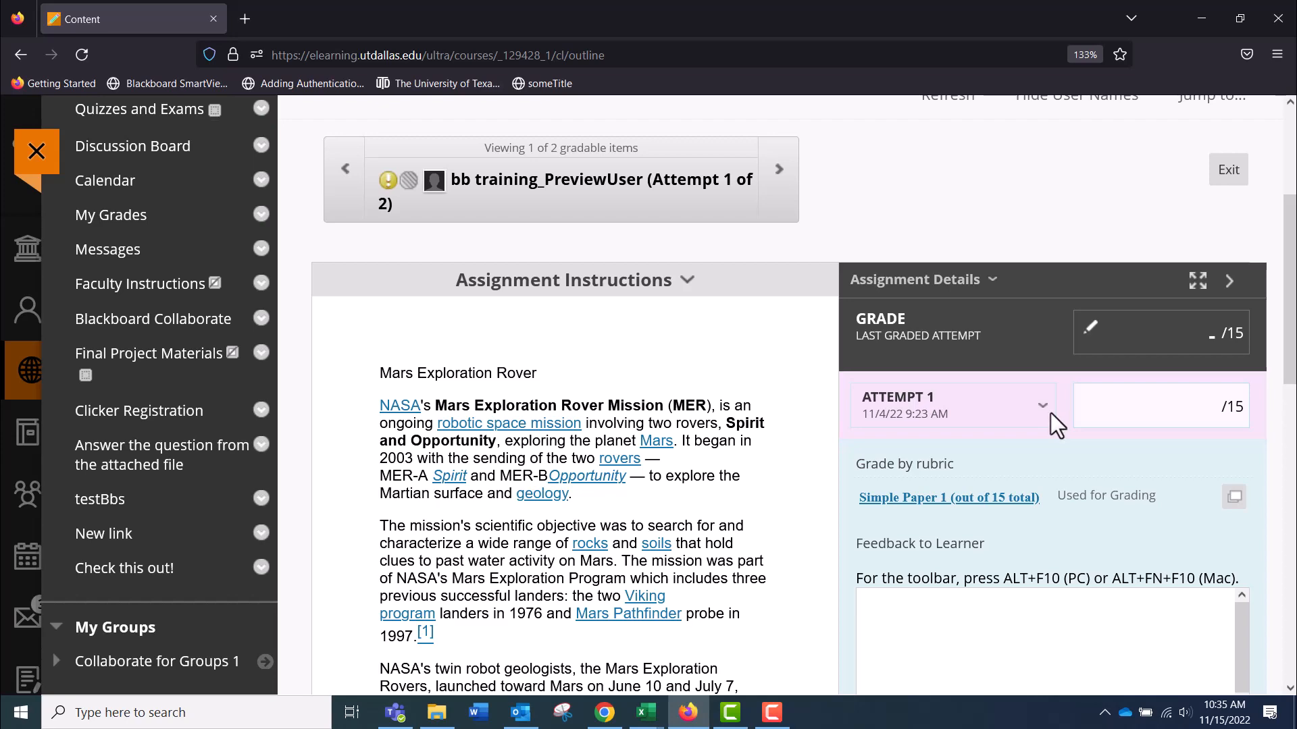
pyautogui.click(1045, 408)
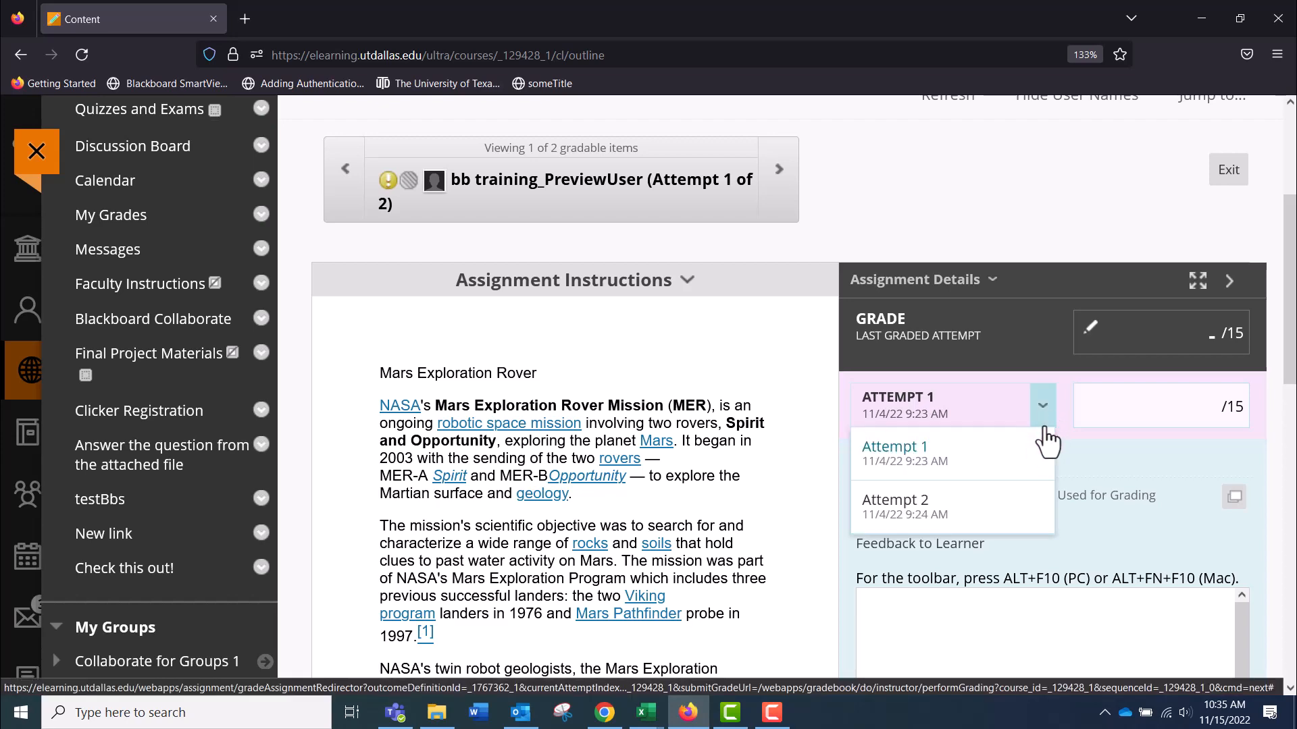
pyautogui.click(1018, 519)
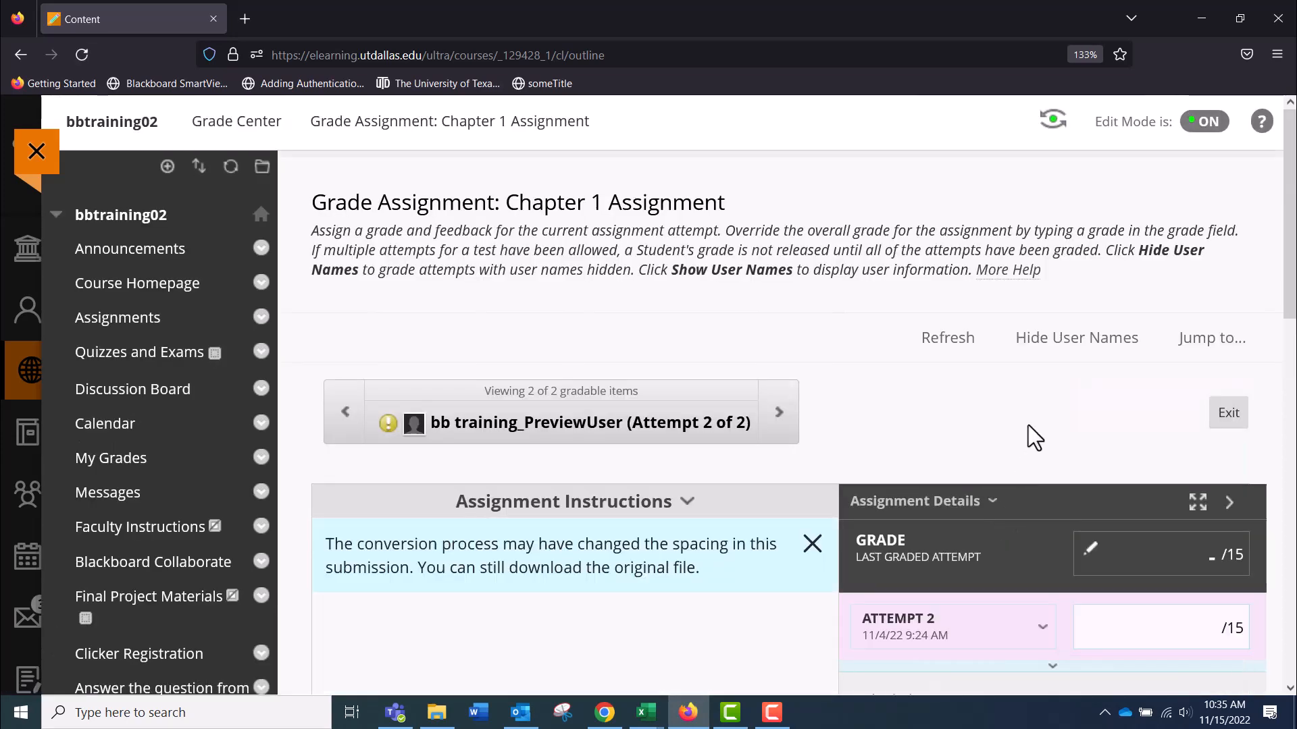
# Underline the passage "Viking program landers in 1976 and Mars Pathfinder probe in 1997" in the submission with the freehand drawing tool.
pyautogui.scroll(-2, 1028, 420)
pyautogui.scroll(-2, 886, 369)
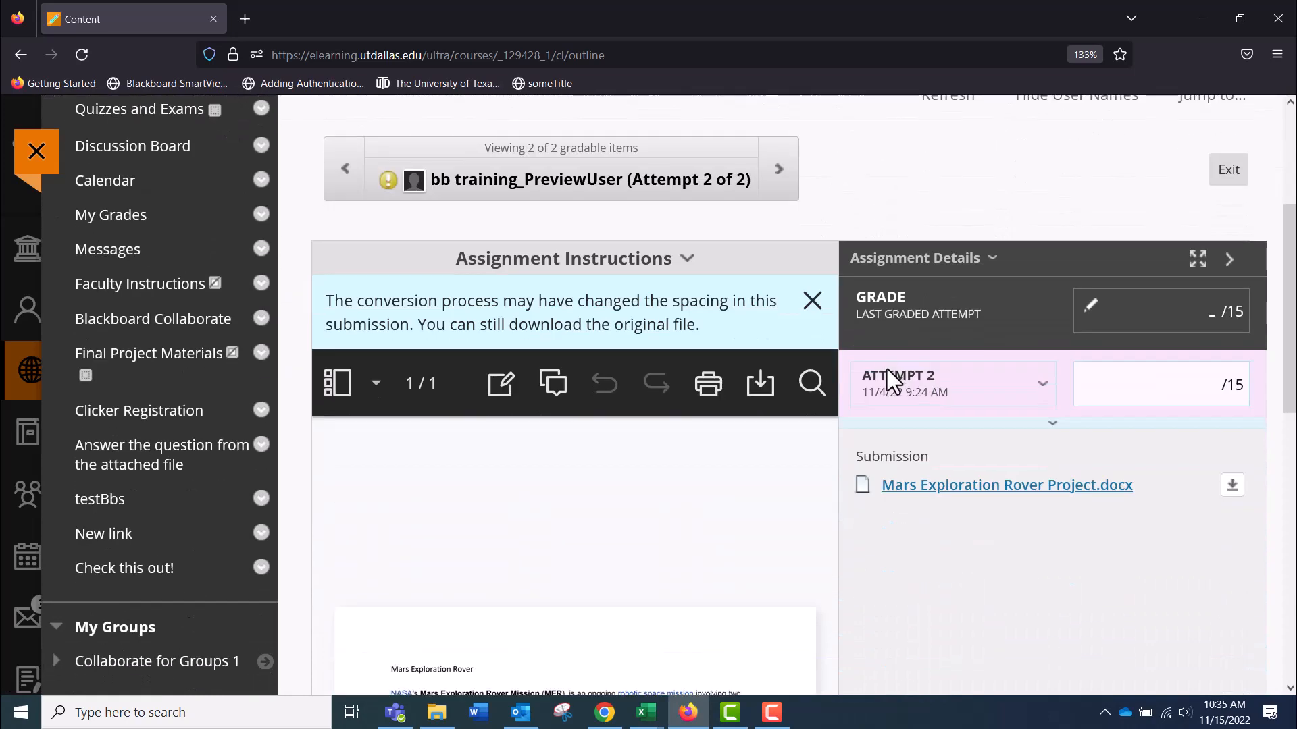
pyautogui.scroll(-2, 886, 369)
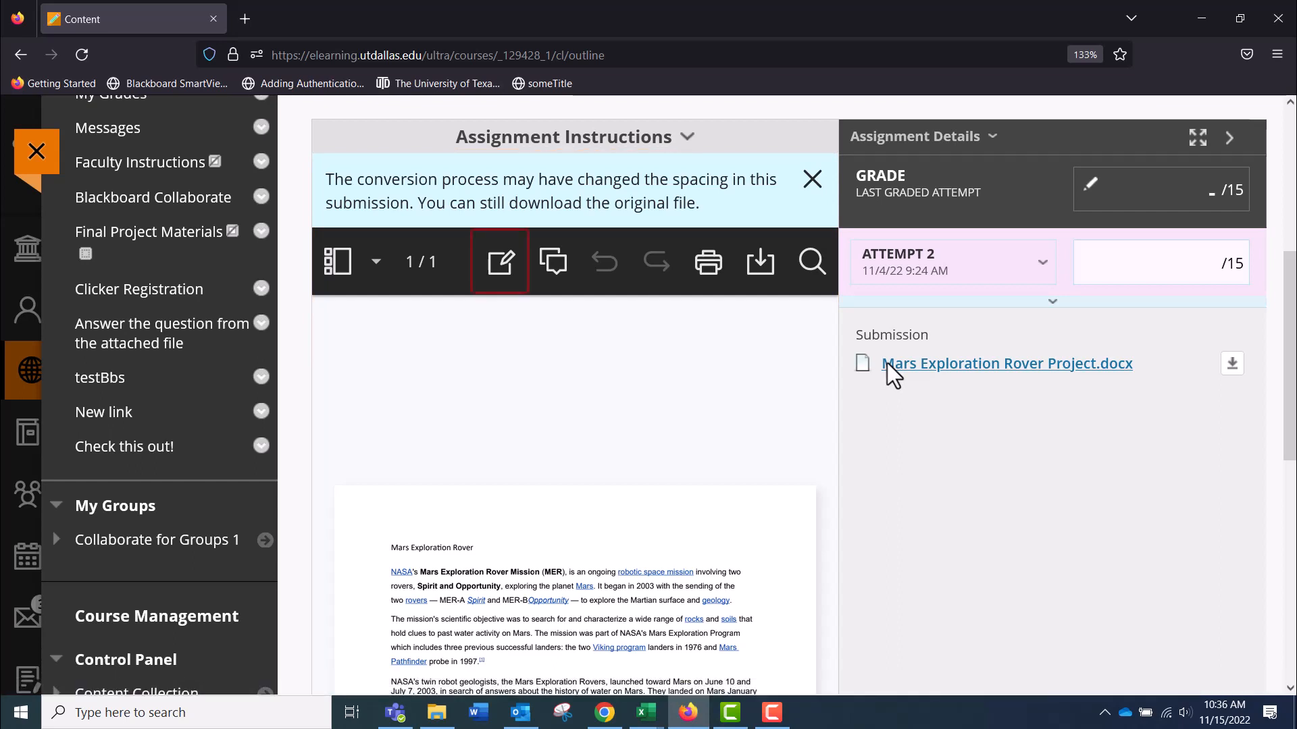
pyautogui.click(503, 270)
pyautogui.click(595, 273)
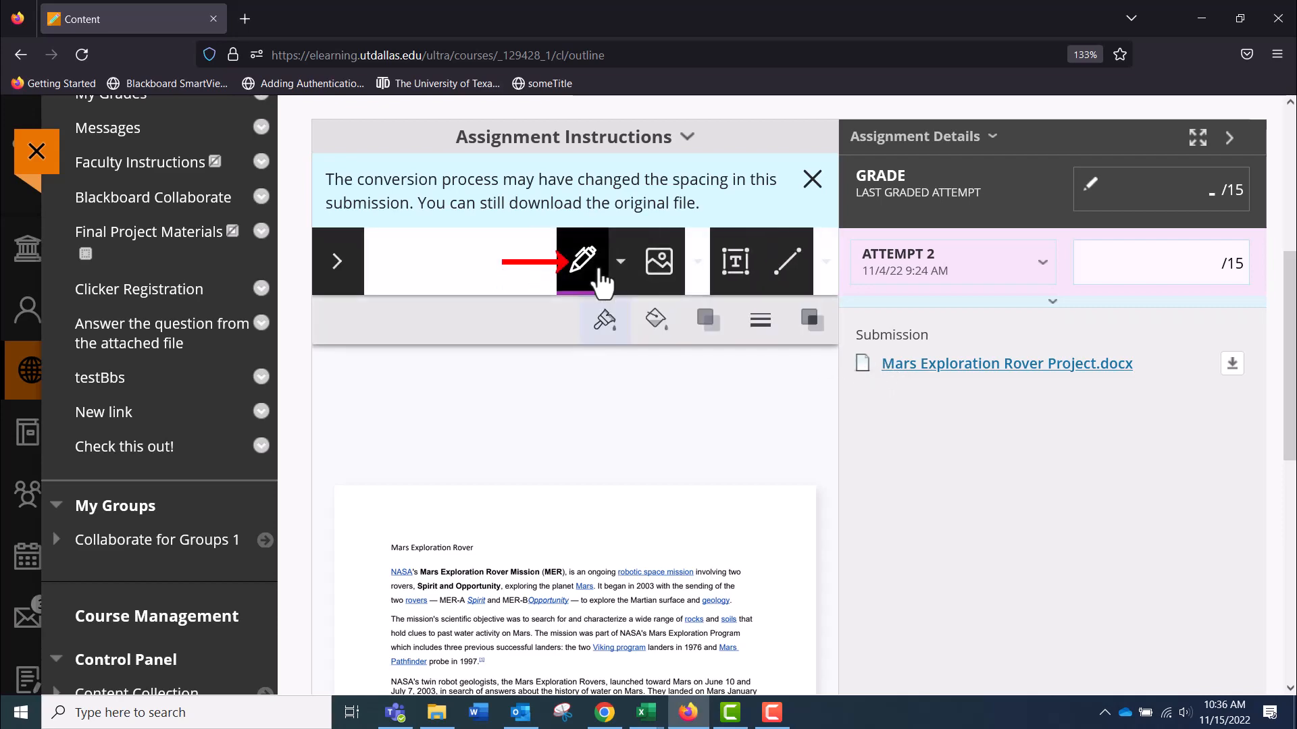
pyautogui.scroll(-3, 599, 270)
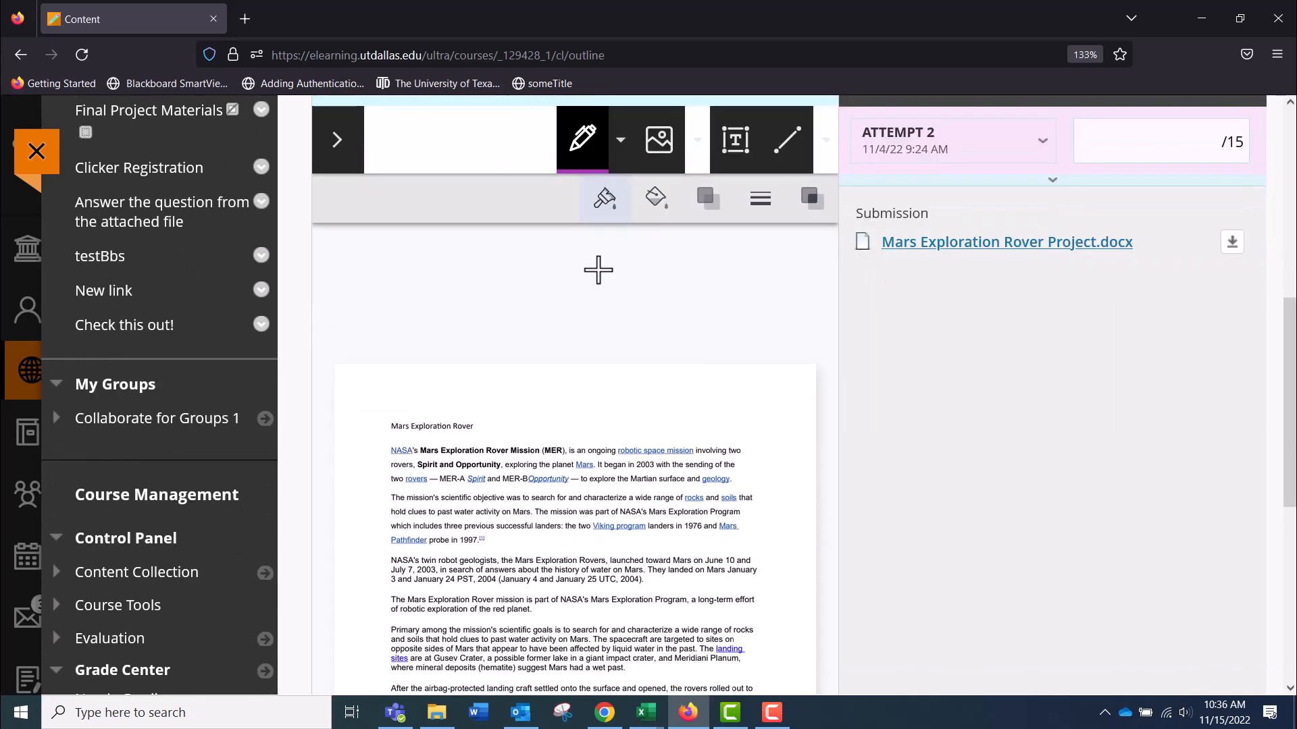
pyautogui.moveTo(573, 540); pyautogui.dragTo(725, 535)
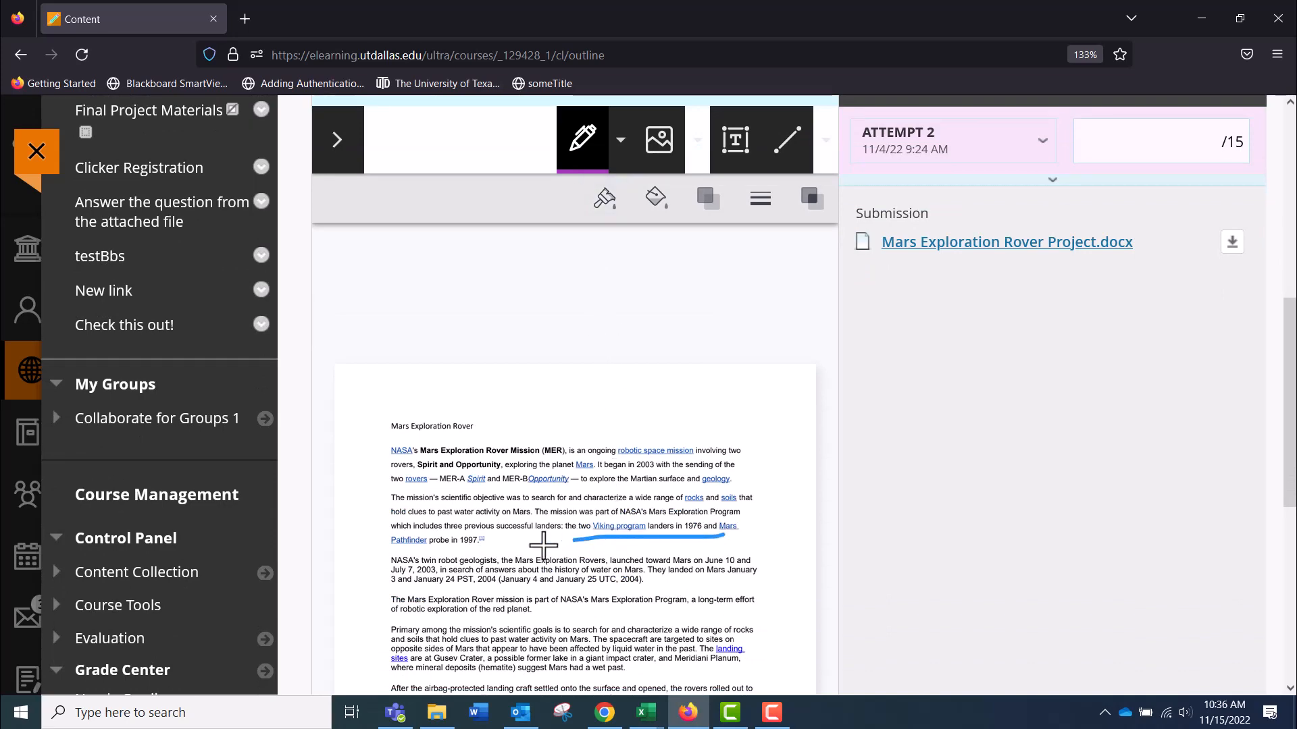
pyautogui.moveTo(385, 550); pyautogui.dragTo(509, 547)
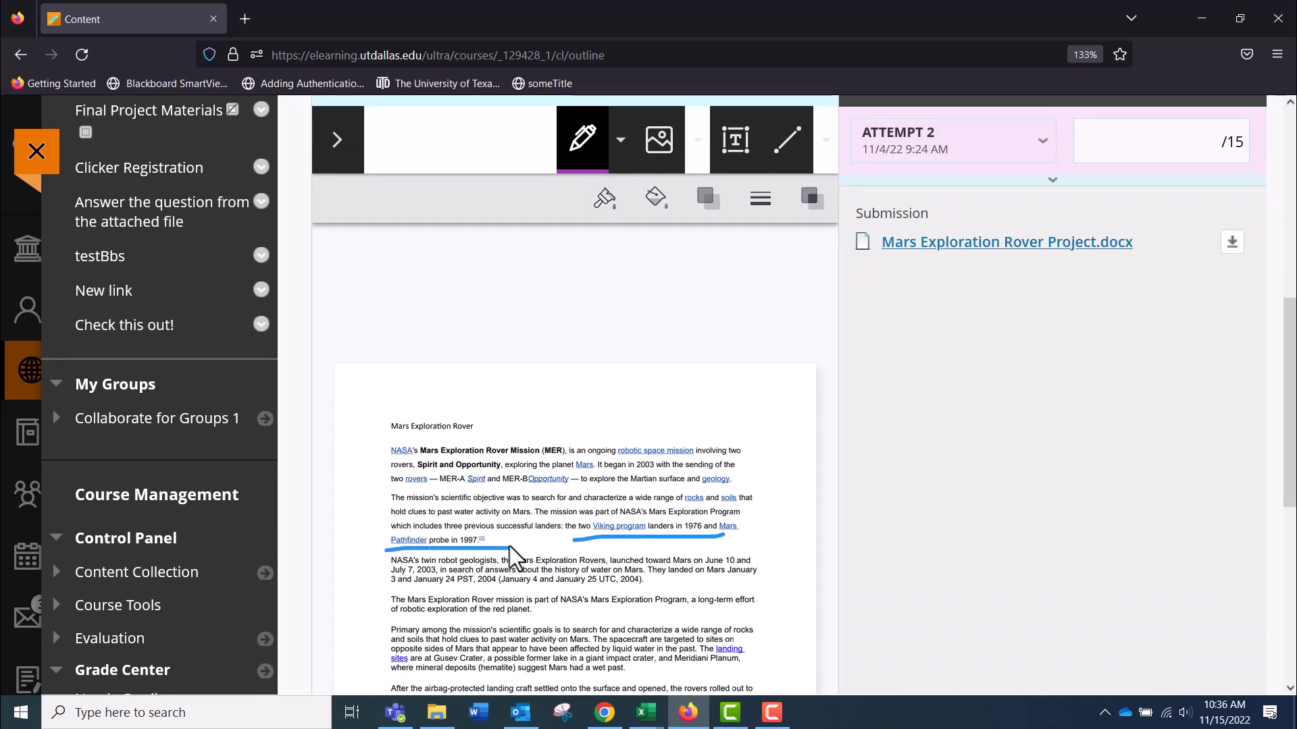
# Collapse the grading sidebar and reduce the page zoom to 110% to widen the submission view.
pyautogui.scroll(5, 509, 546)
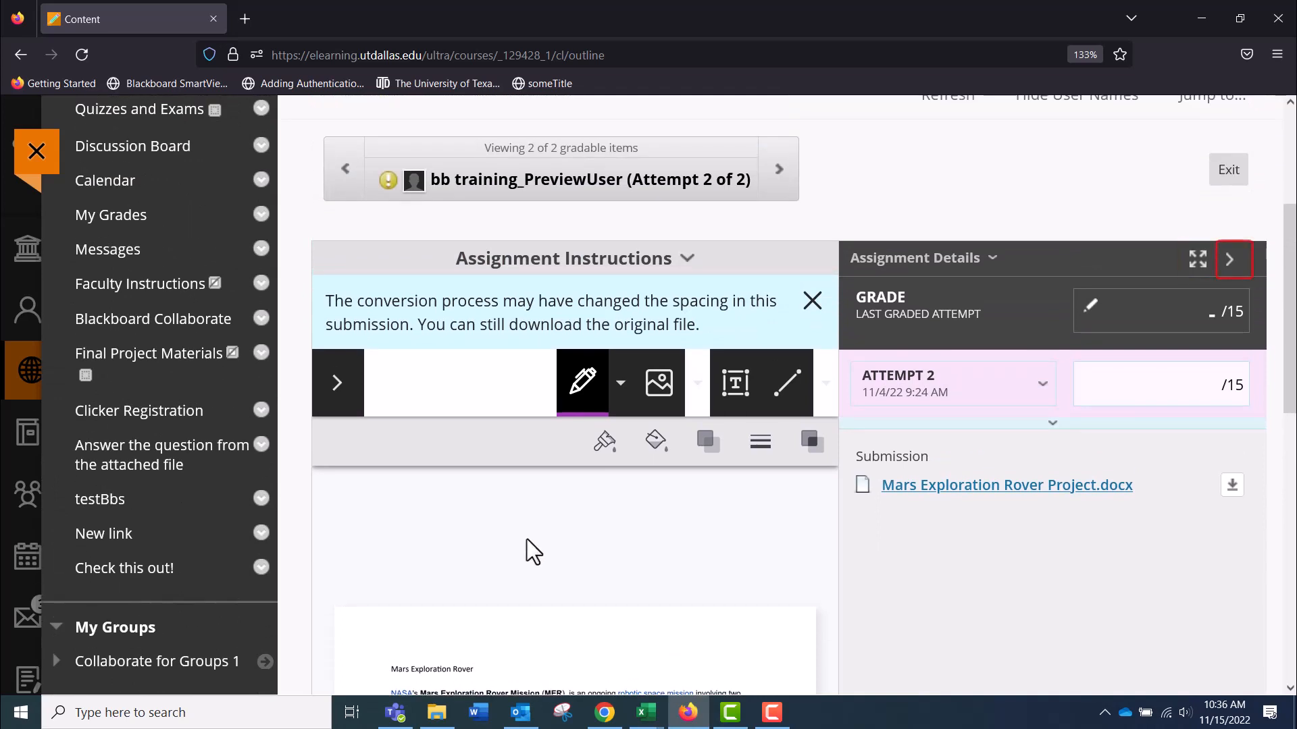
pyautogui.click(1230, 260)
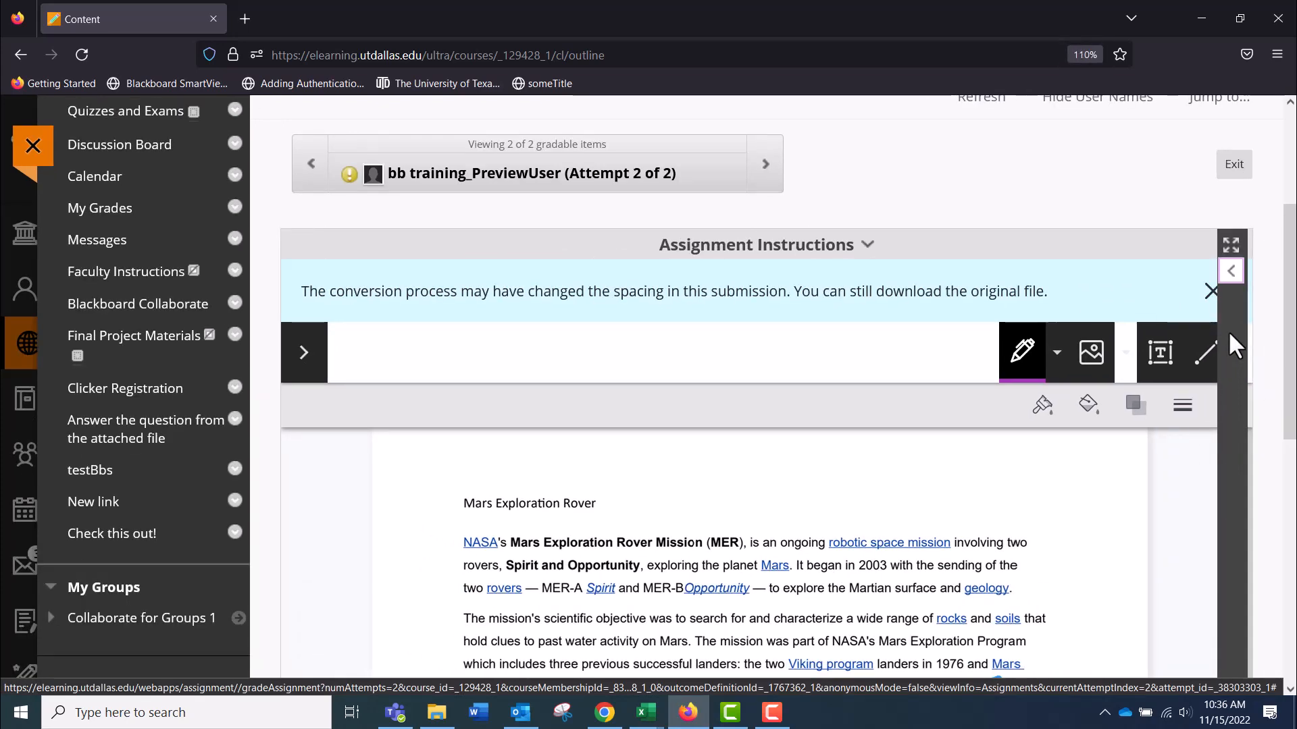
pyautogui.hotkey('ctrl', '-')
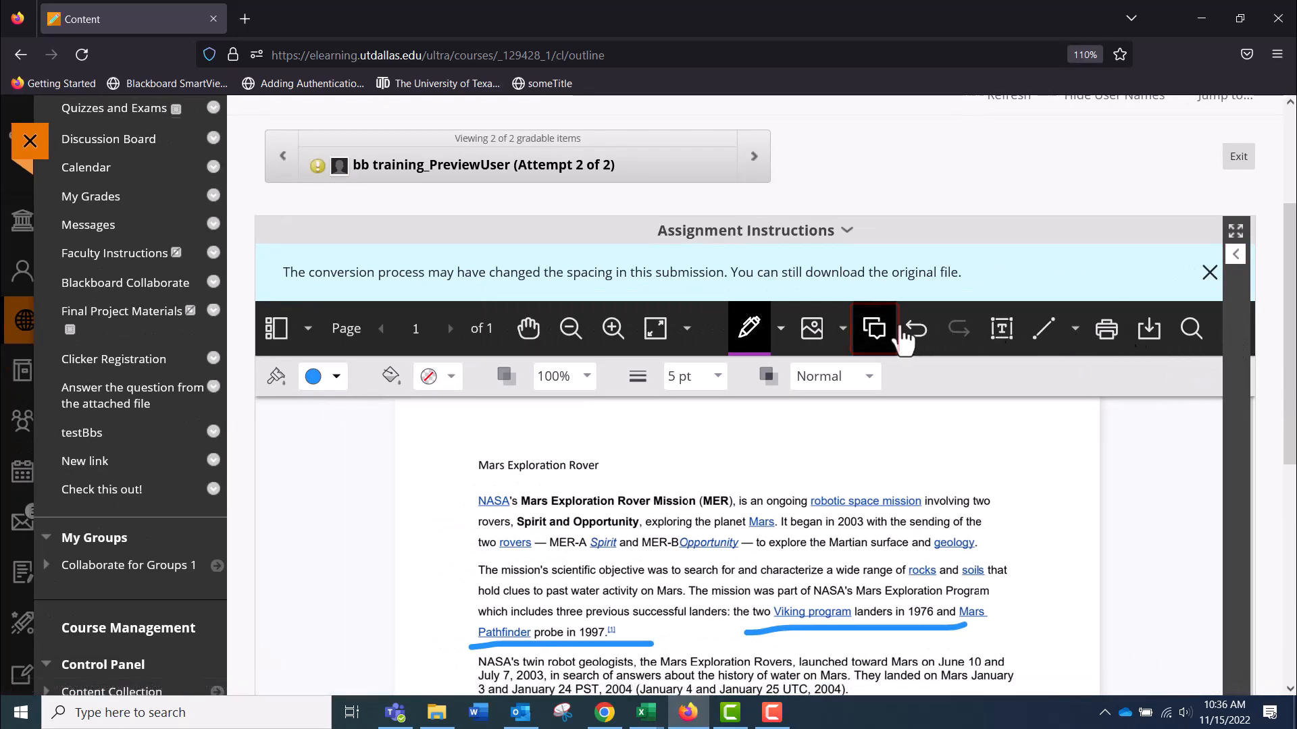
# Add and save the comment "Nice Citation" beside the underlined Mars Pathfinder sentence.
pyautogui.click(877, 330)
pyautogui.scroll(-2, 910, 373)
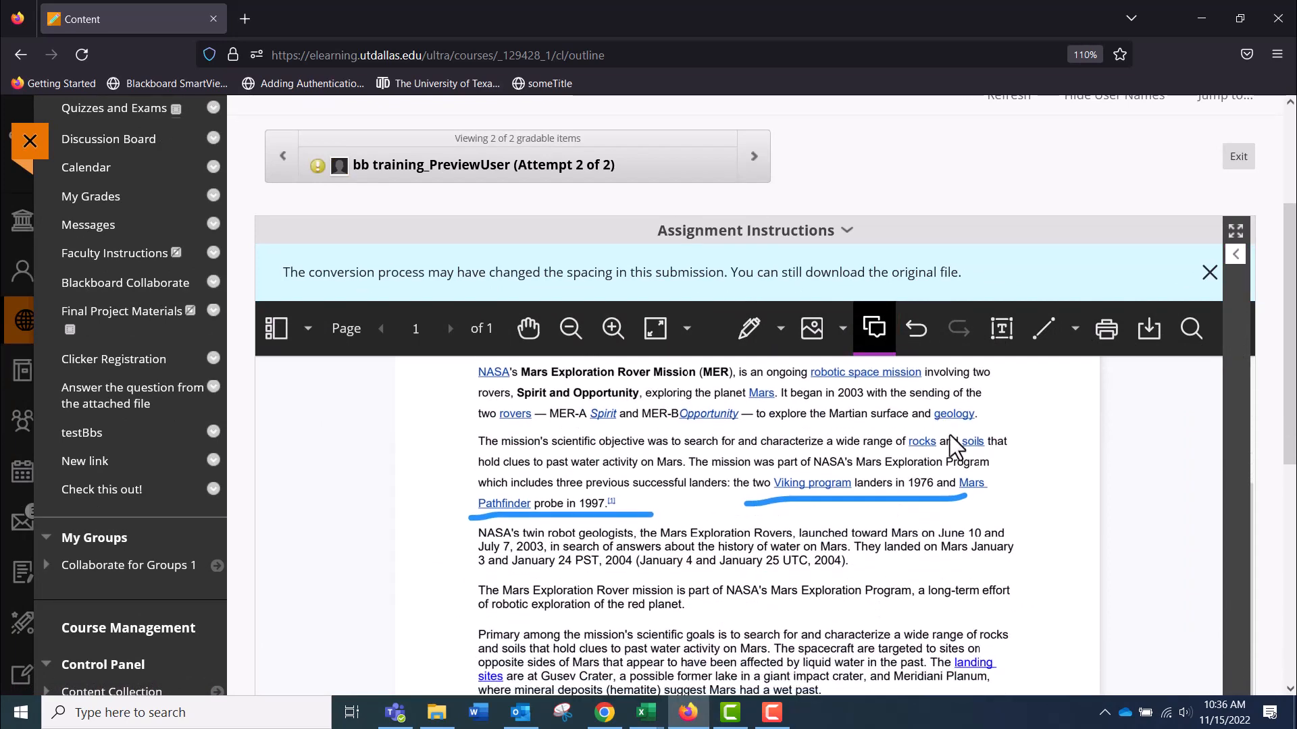
pyautogui.click(996, 512)
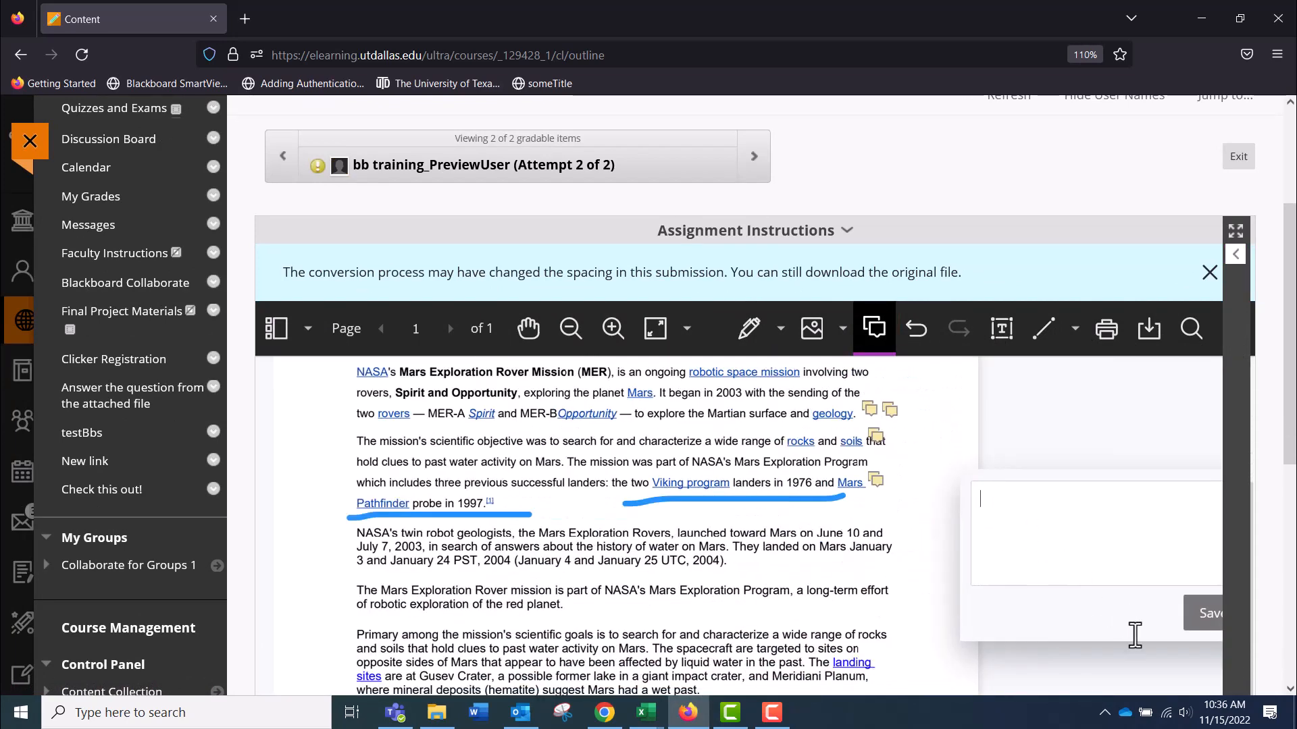
pyautogui.write('Nice Cita')
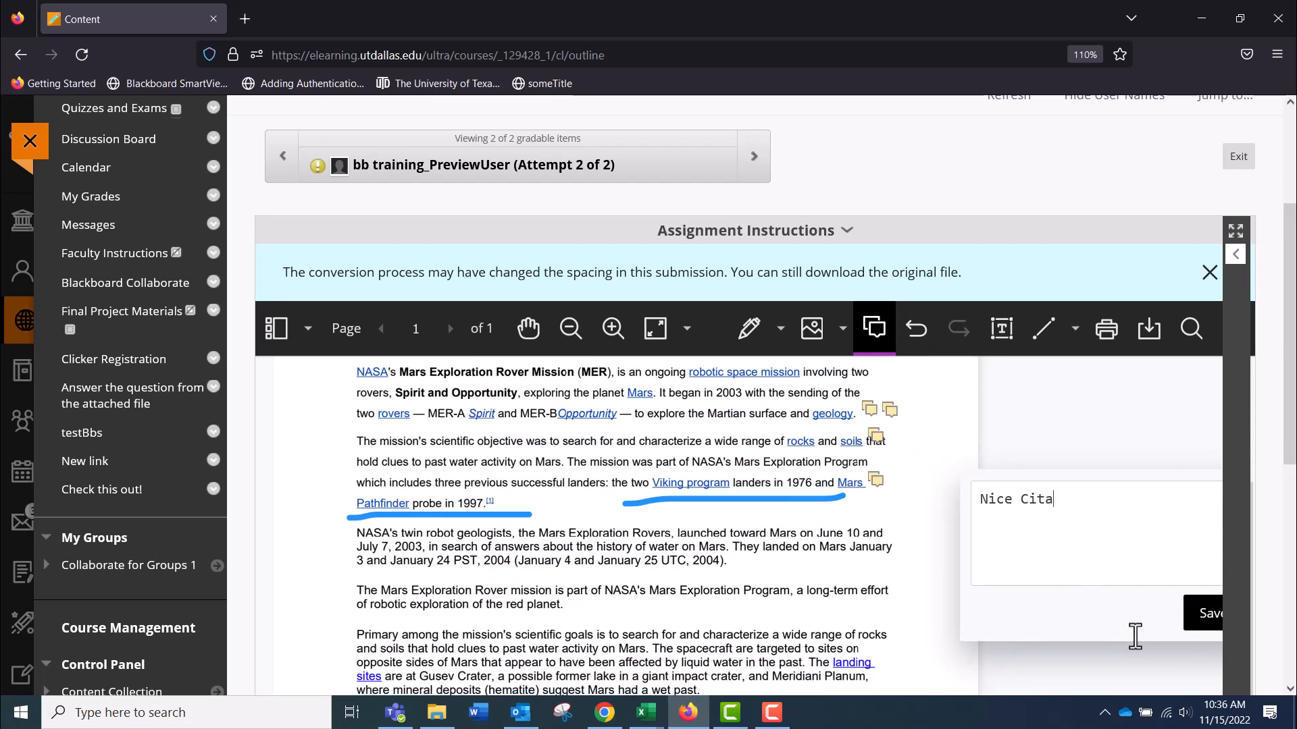
pyautogui.write('tion')
pyautogui.hotkey('ctrl', '-')
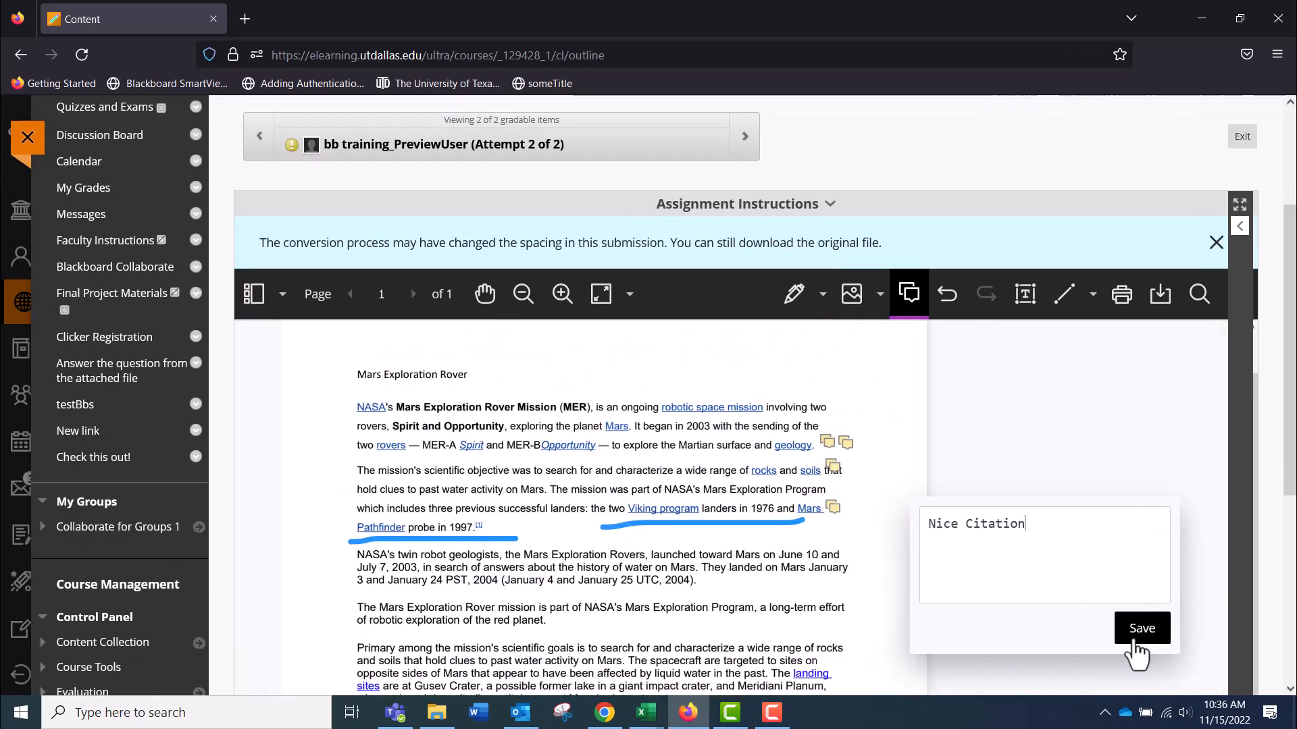
pyautogui.click(1136, 640)
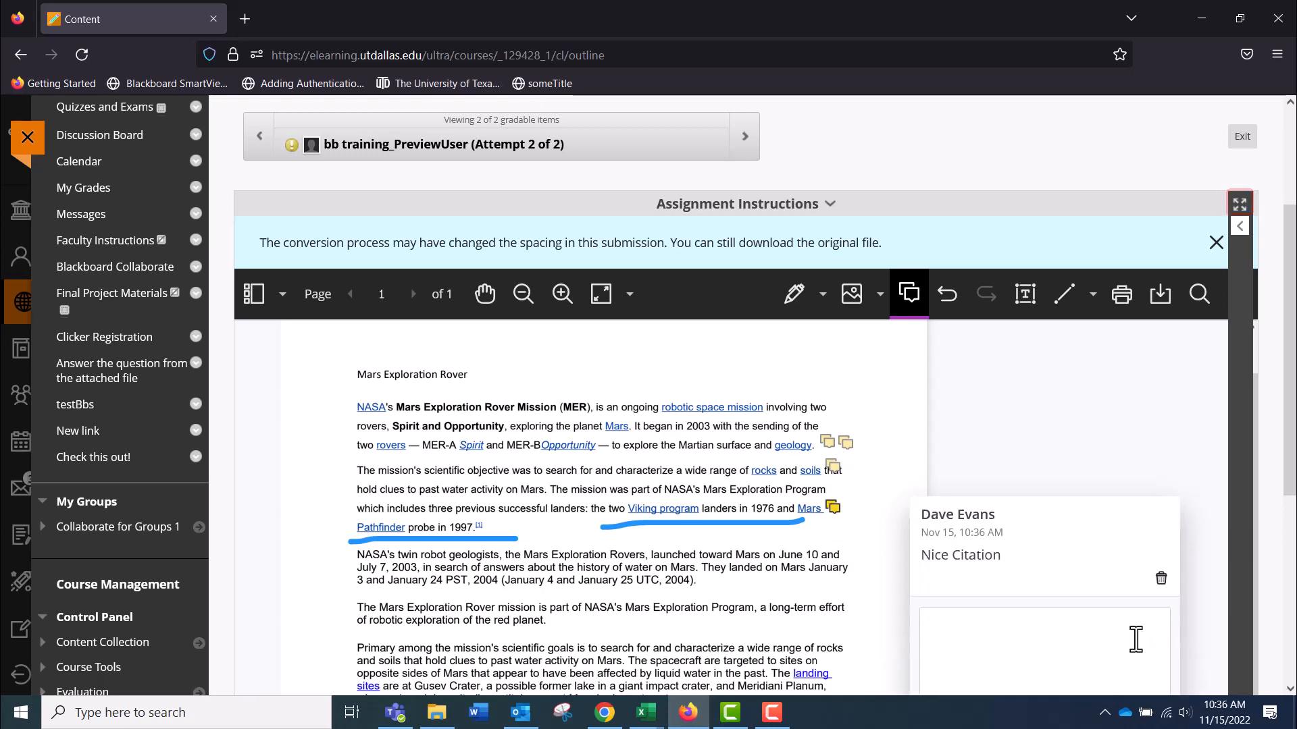
# Enlarge the page zoom to 120% and expand the grading sidebar.
pyautogui.hotkey('ctrl', '+')
pyautogui.hotkey('ctrl', '+')
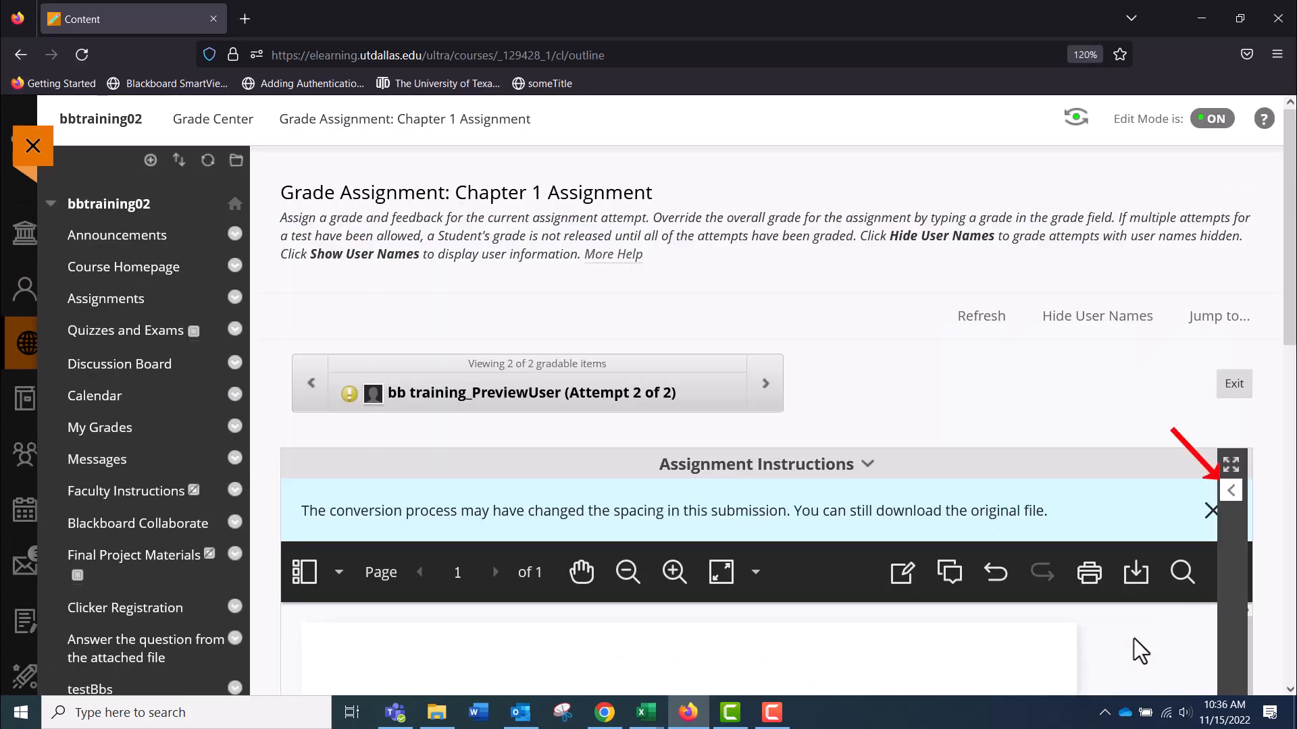
pyautogui.click(1232, 491)
pyautogui.scroll(-3, 1051, 377)
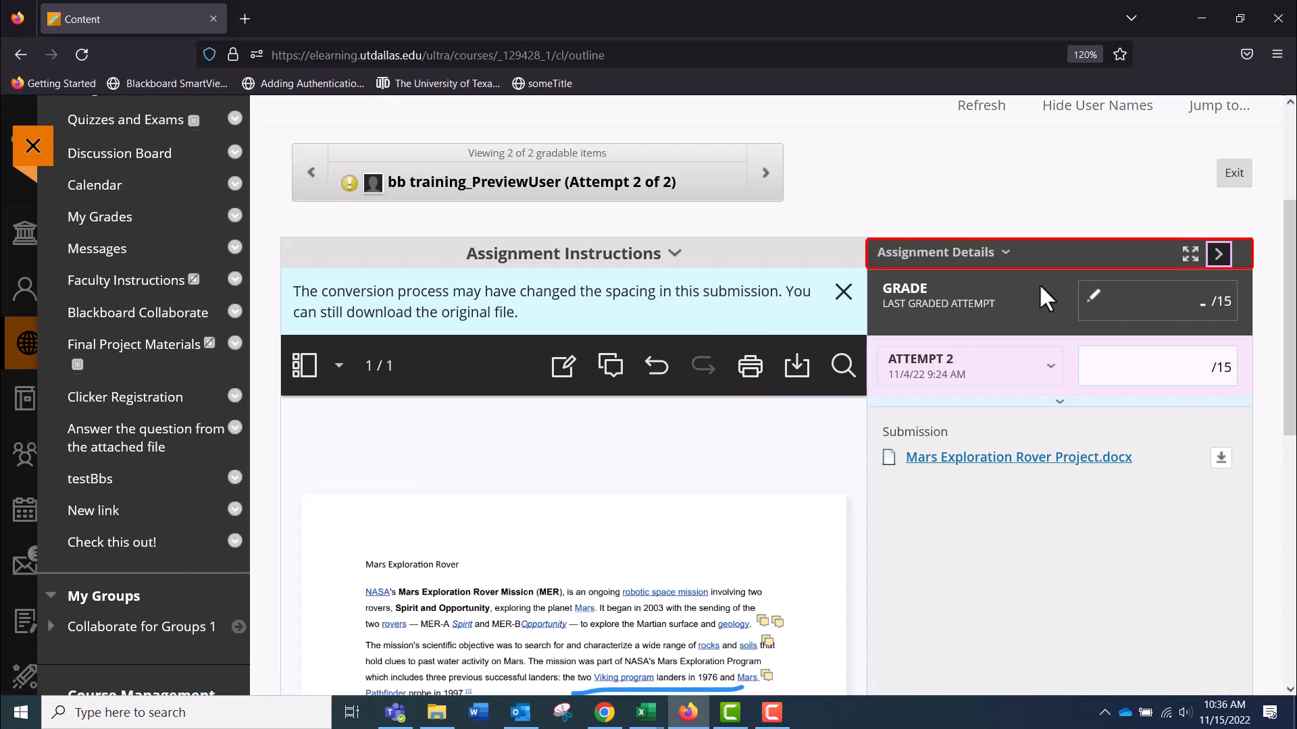
# Expand the Assignment Details and open Attempt 2's grading area with its rubric and learner feedback.
pyautogui.click(1007, 253)
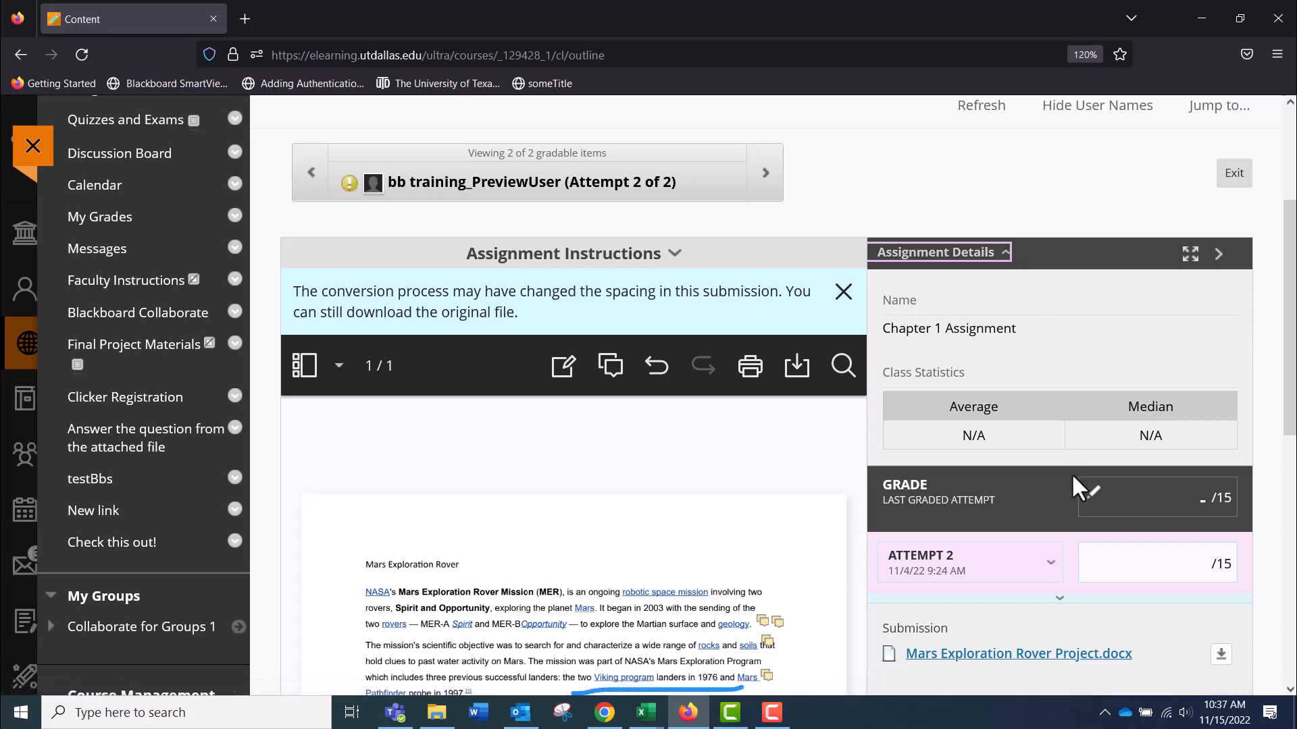
pyautogui.click(1086, 566)
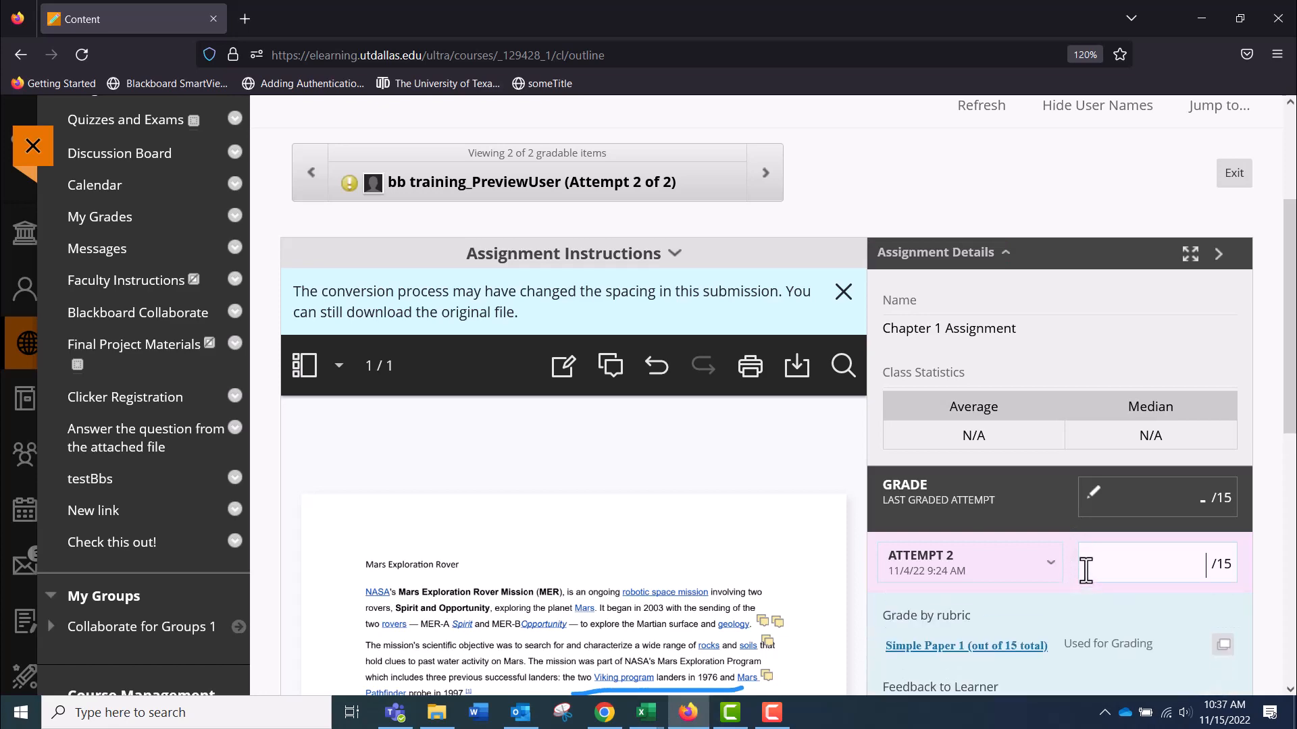
pyautogui.scroll(-3, 1085, 571)
pyautogui.scroll(-2, 1085, 571)
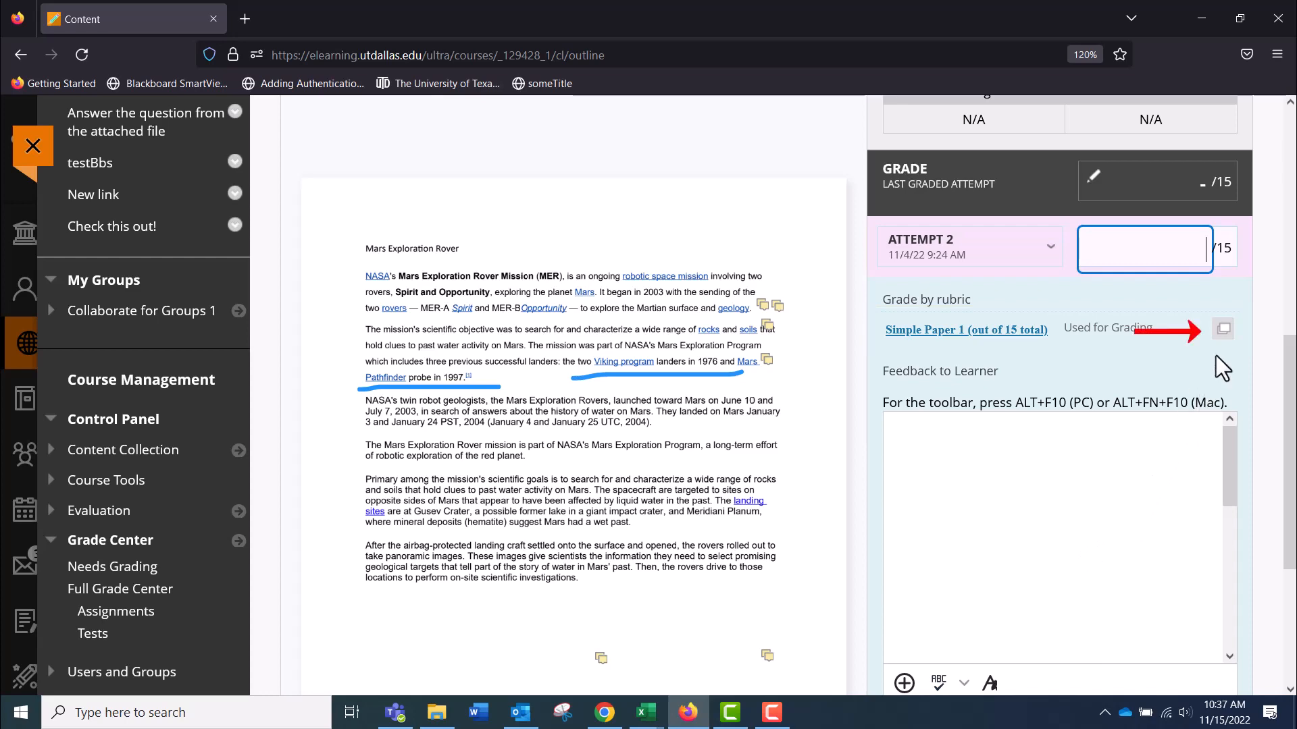
# Try rating Reasoning and Analysis as Advanced (8 points) and Focus on Topic as Novice (0 points) in the rubric window, closing it without saving.
pyautogui.click(1221, 331)
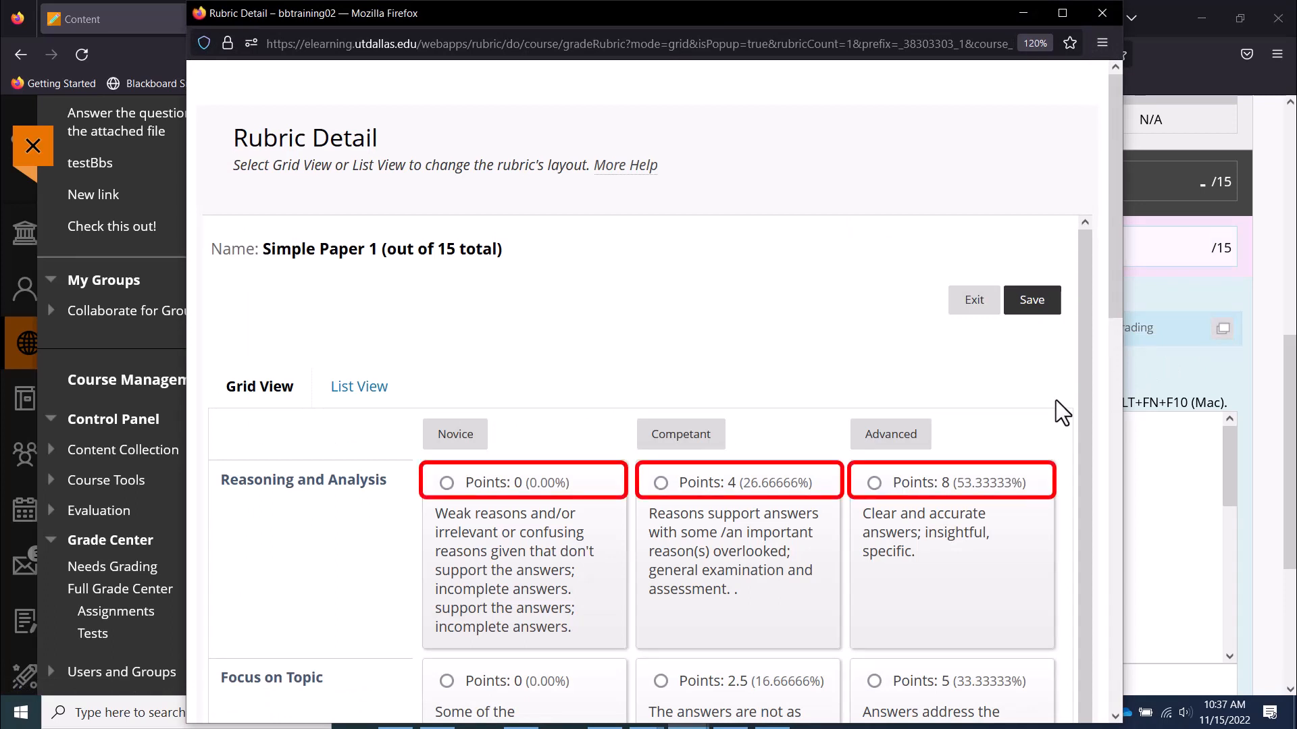
pyautogui.scroll(-1, 1056, 400)
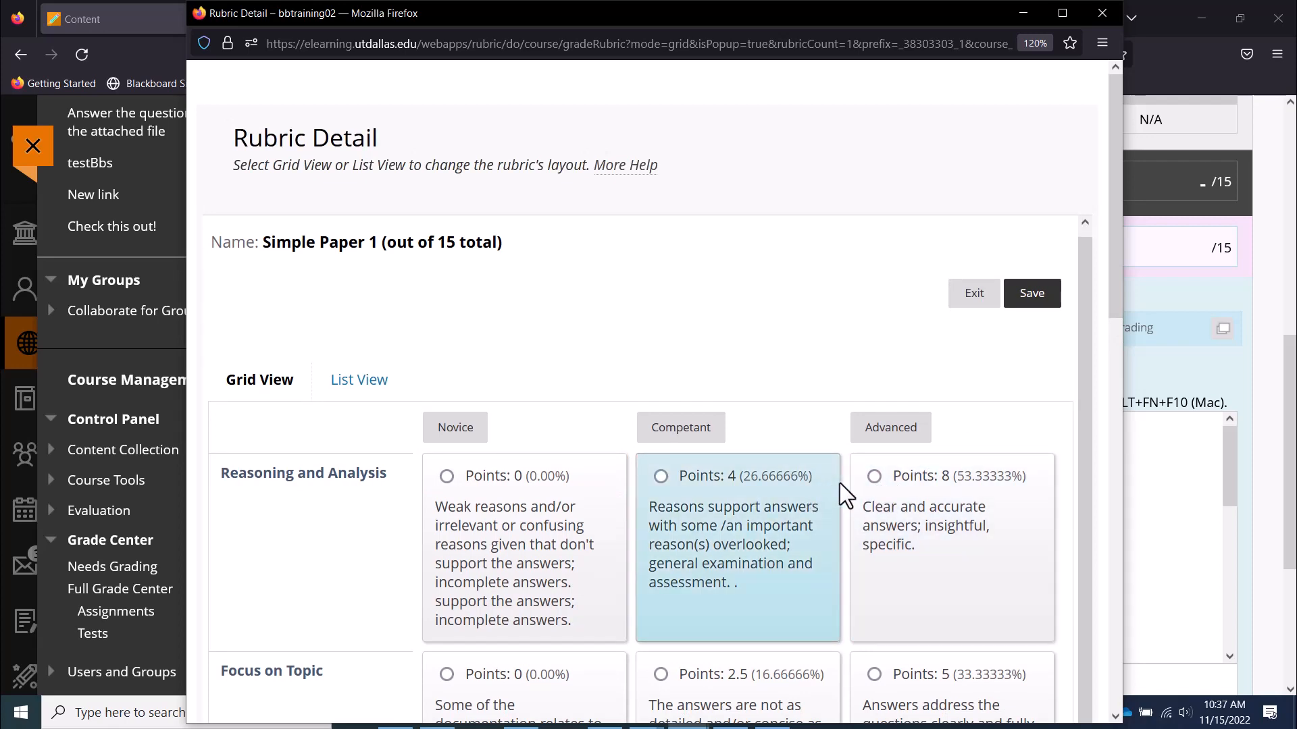
pyautogui.click(873, 479)
pyautogui.scroll(-3, 946, 493)
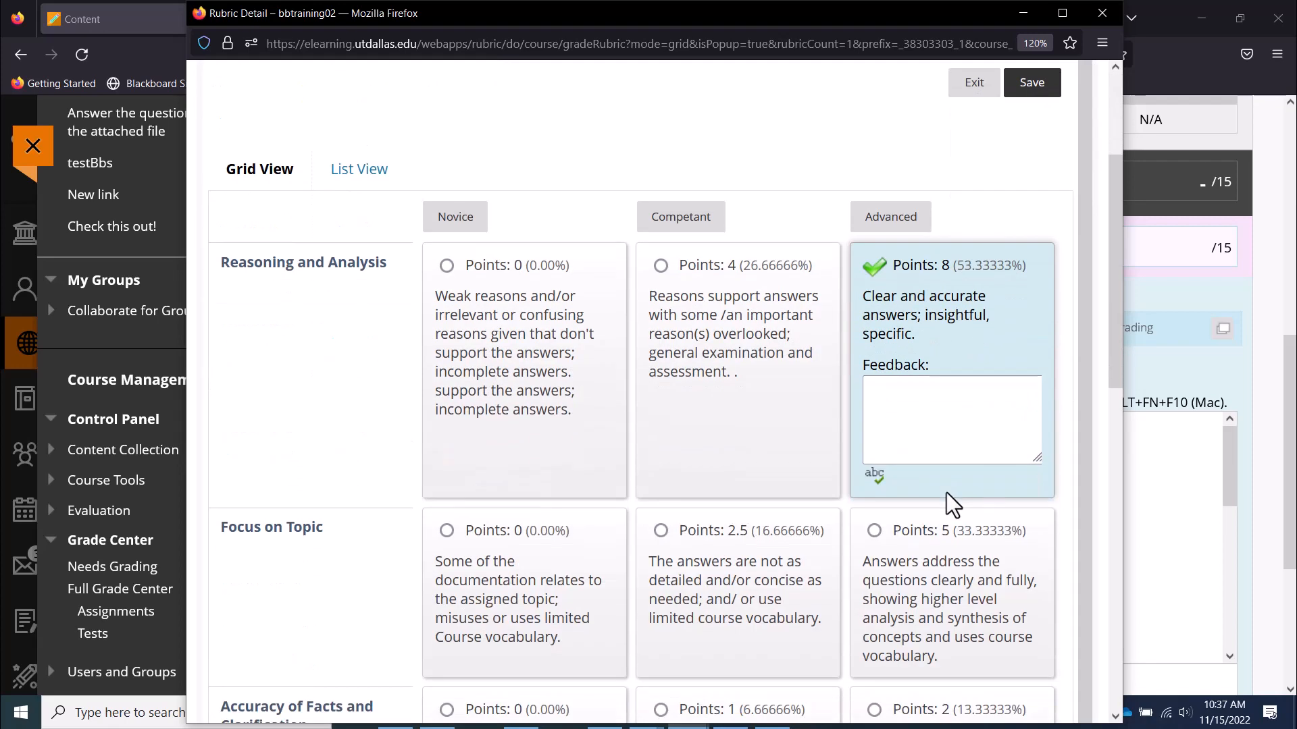
pyautogui.scroll(-2, 946, 493)
pyautogui.click(448, 422)
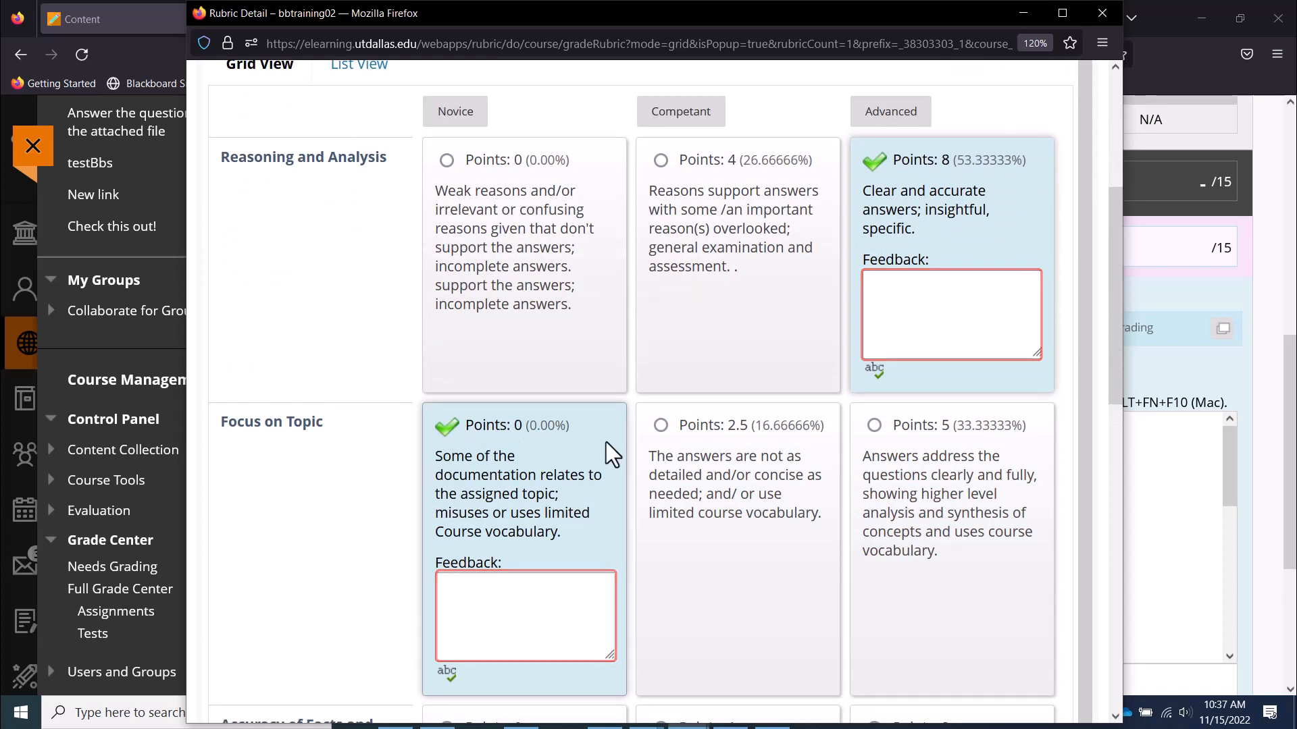
pyautogui.scroll(-3, 606, 442)
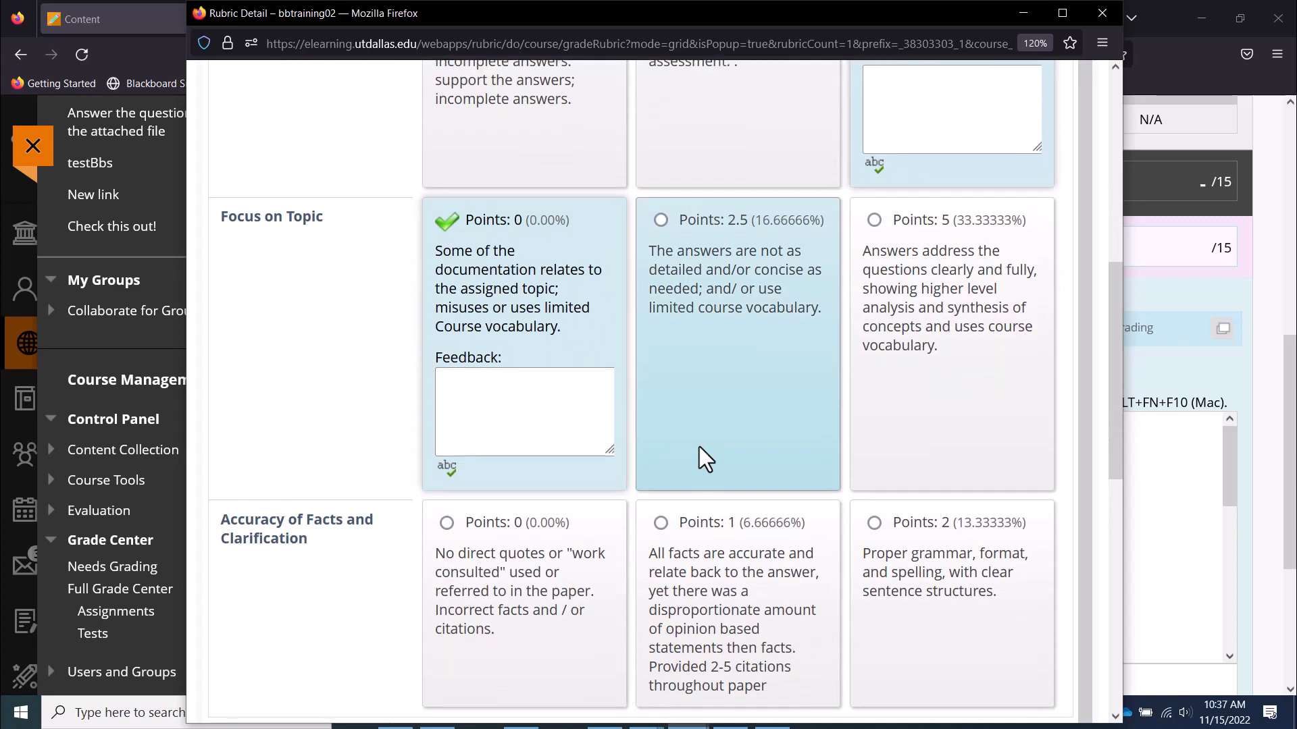
pyautogui.scroll(8, 699, 447)
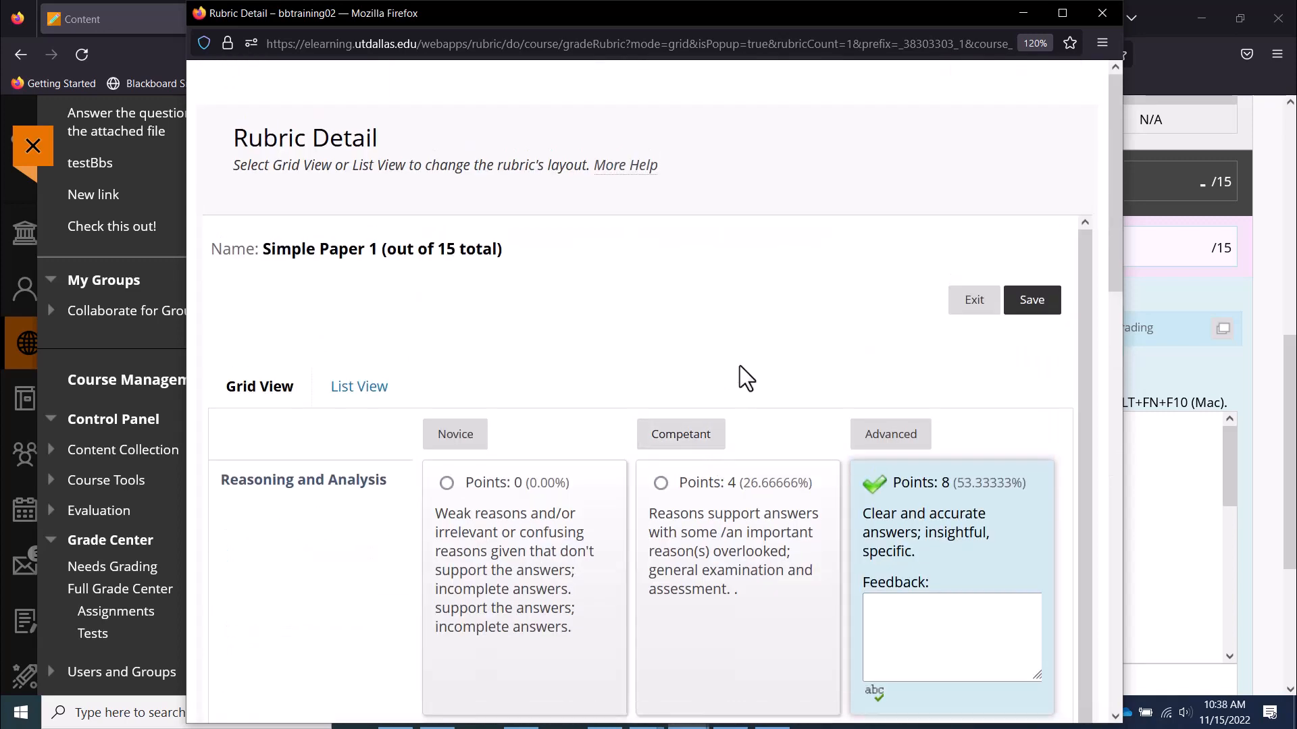
pyautogui.click(1100, 15)
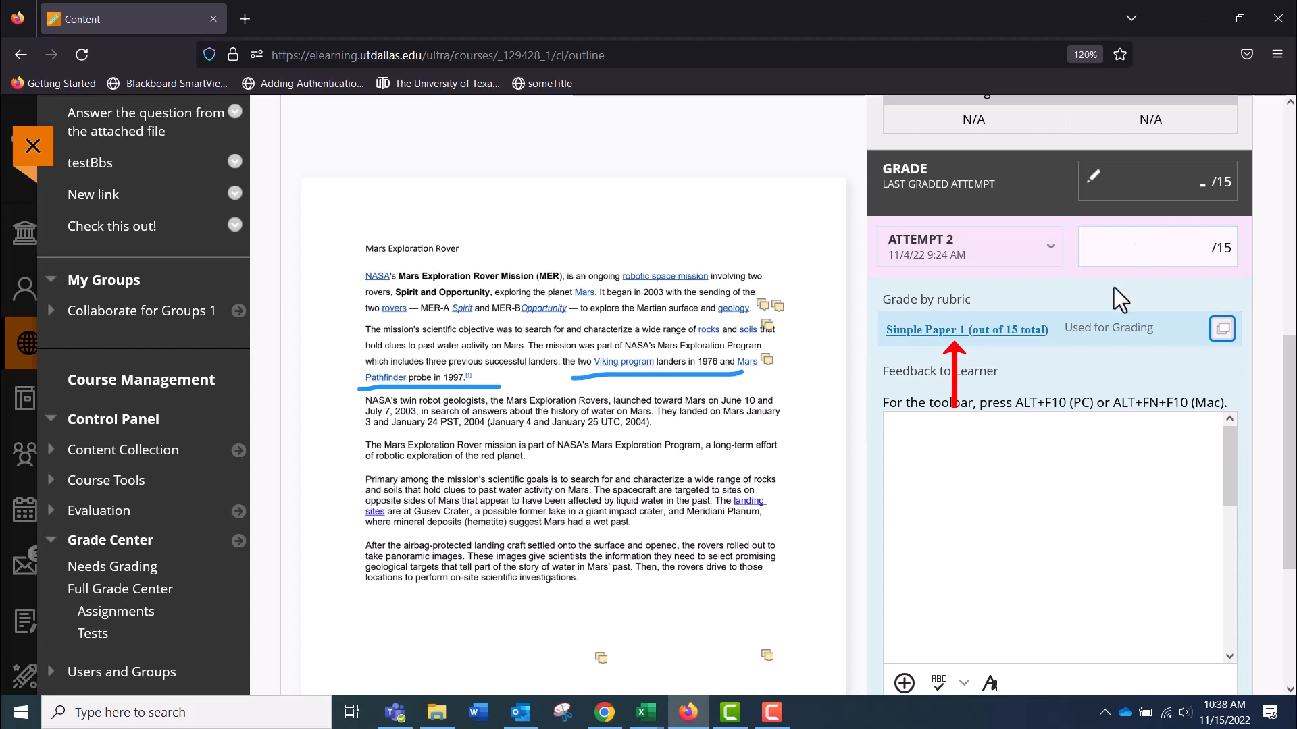
# Expand the Simple Paper 1 rubric within the grading sidebar and show its descriptions and feedback.
pyautogui.click(1044, 338)
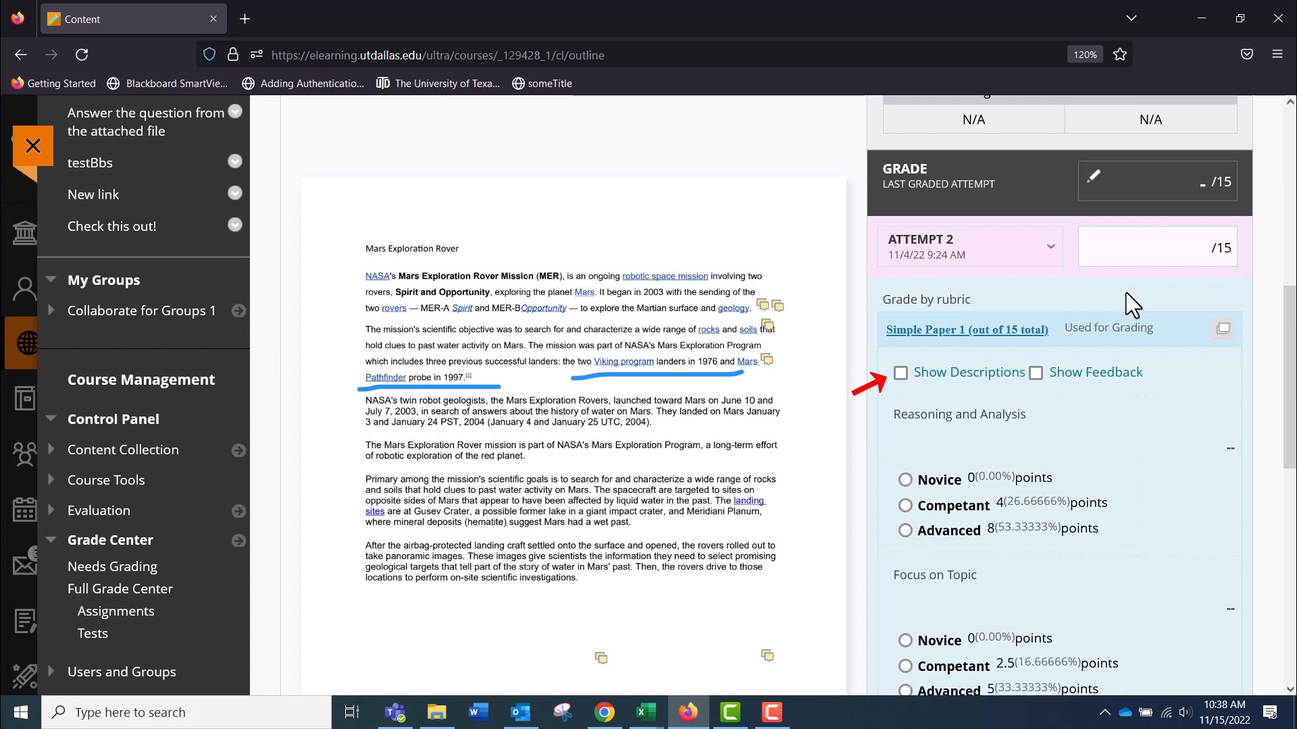
pyautogui.click(901, 373)
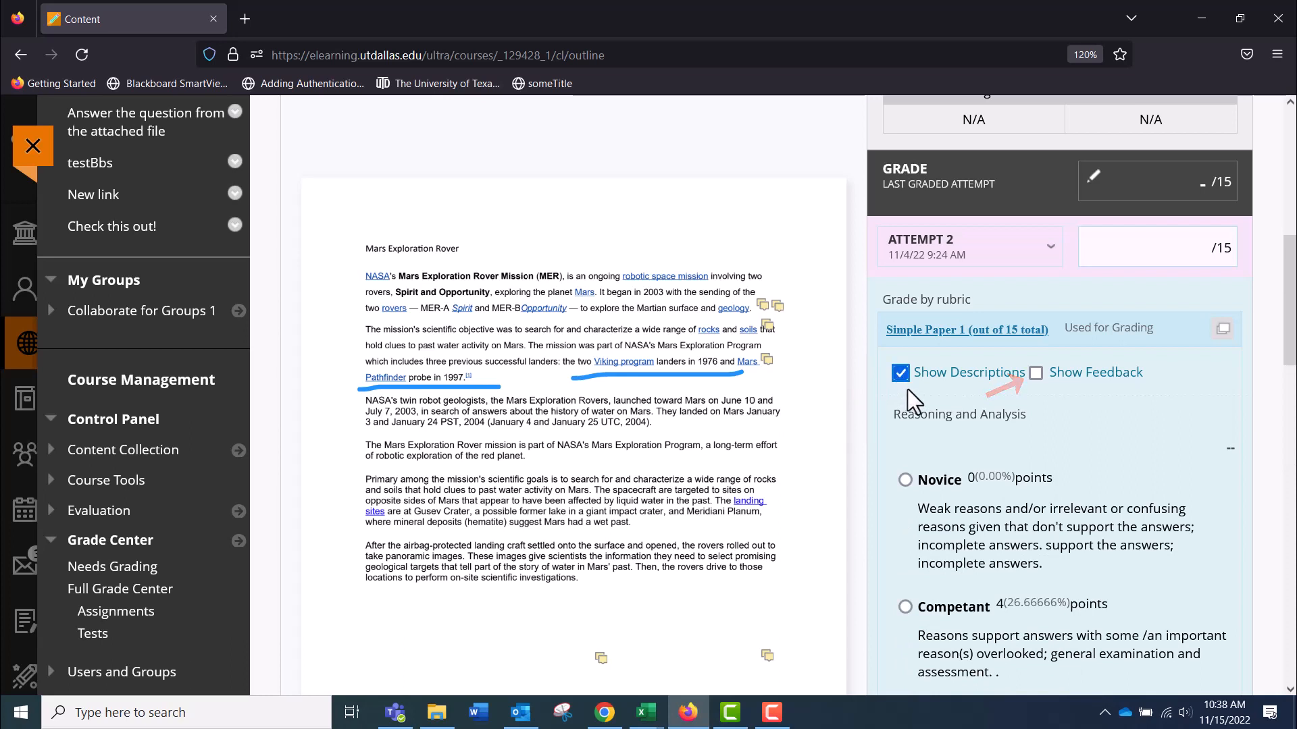
pyautogui.click(1035, 371)
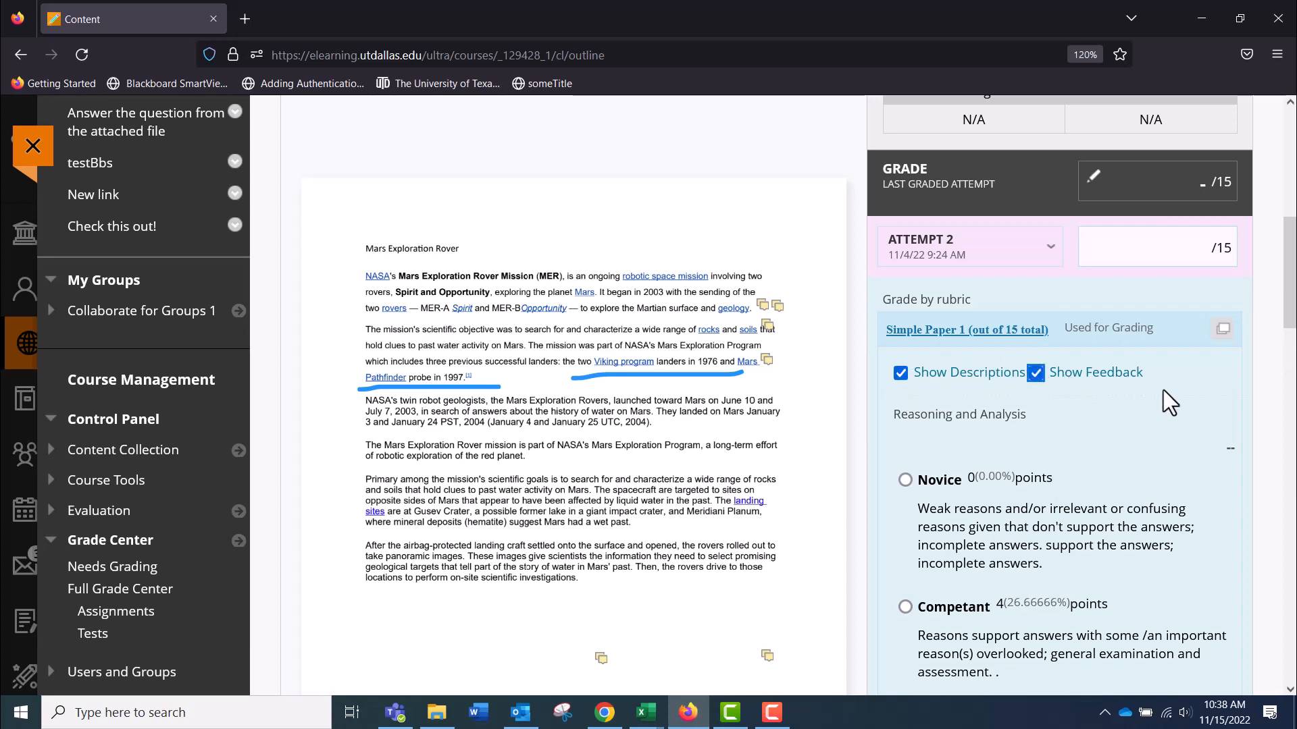
# Rate Reasoning and Analysis as Advanced (8 points), and Focus on Topic and Accuracy of Facts and Clarification as Novice (0 points).
pyautogui.scroll(-6, 1163, 390)
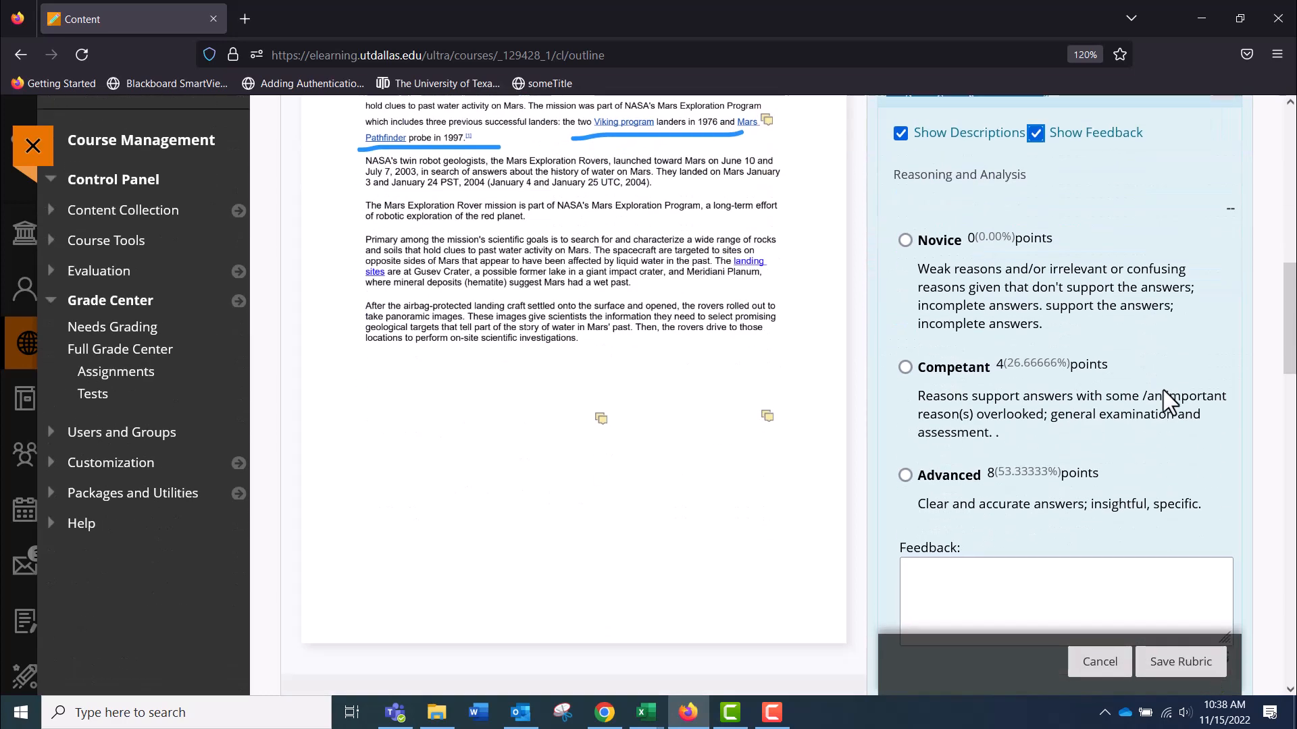
pyautogui.click(905, 293)
pyautogui.scroll(-3, 941, 391)
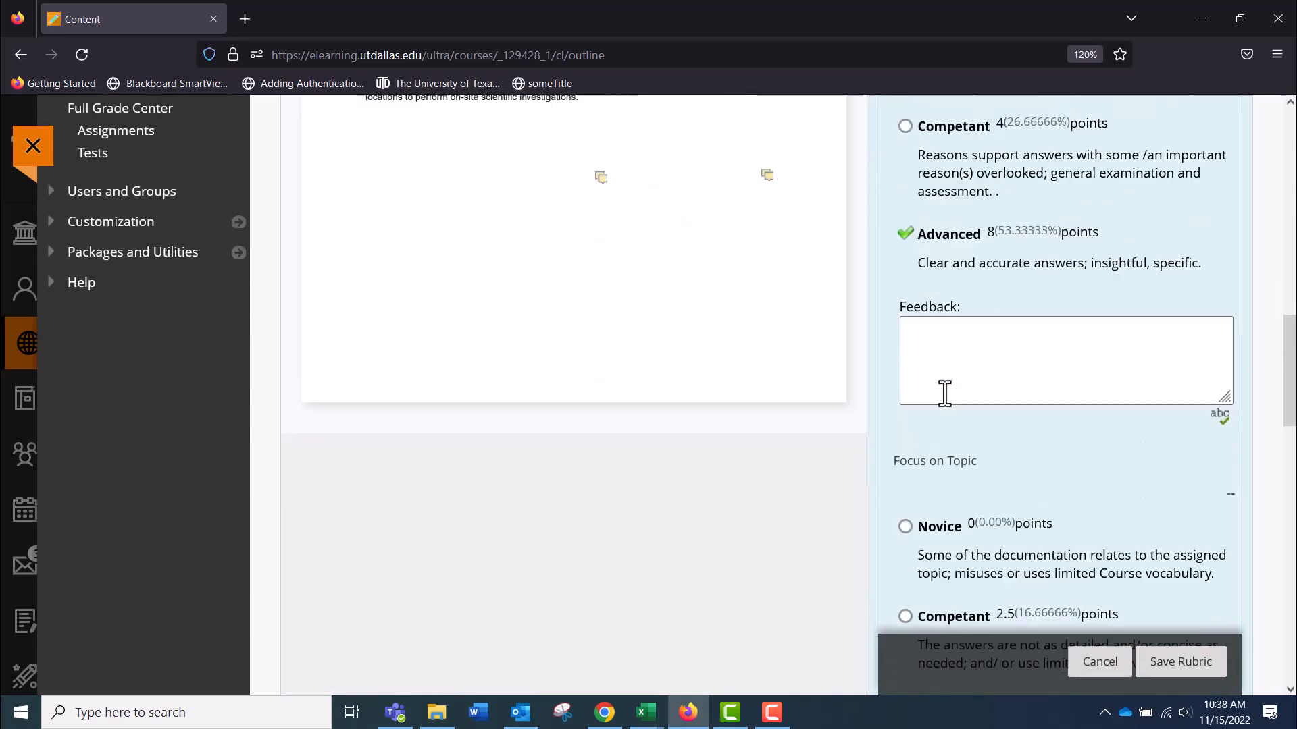
pyautogui.click(906, 375)
pyautogui.scroll(-6, 924, 405)
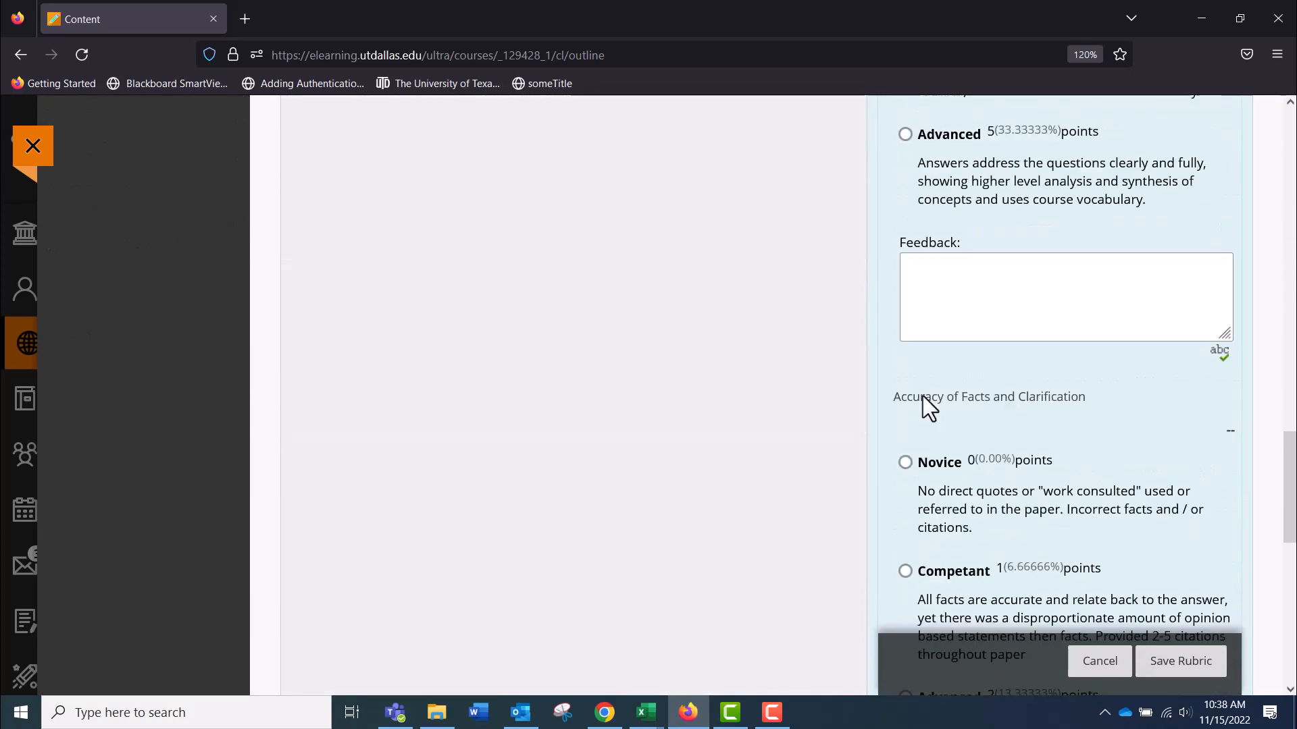
pyautogui.click(904, 462)
pyautogui.scroll(-5, 973, 454)
pyautogui.scroll(-5, 972, 440)
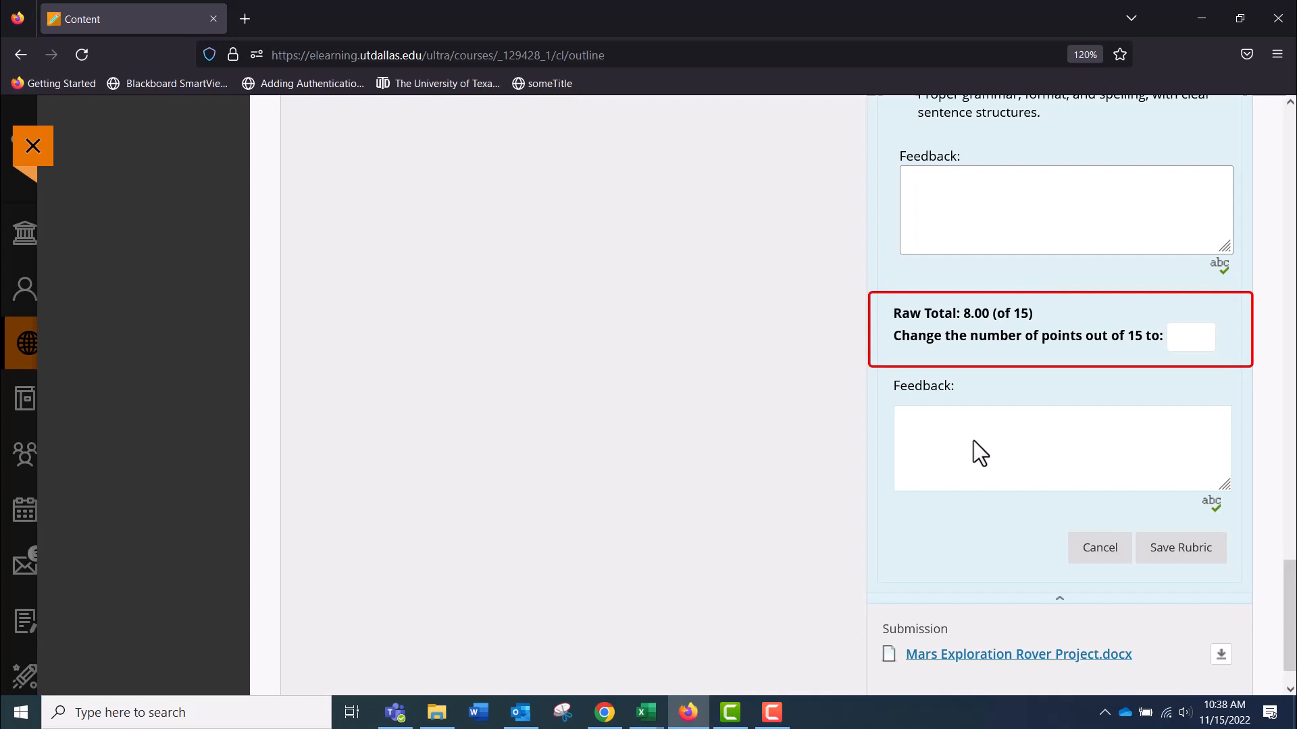
# Override the rubric's total with 8.5 out of 15 points and save the rubric.
pyautogui.click(1173, 336)
pyautogui.write('8.')
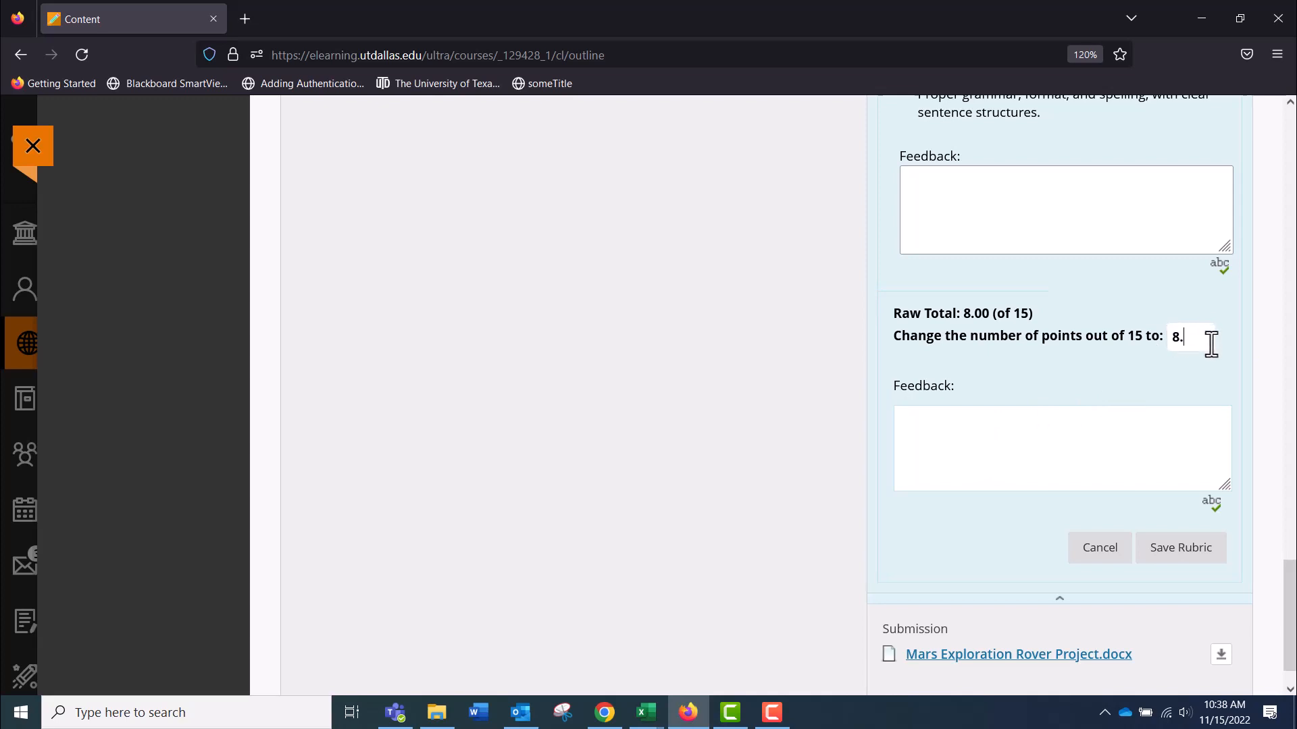
pyautogui.write('5')
pyautogui.press('Tab')
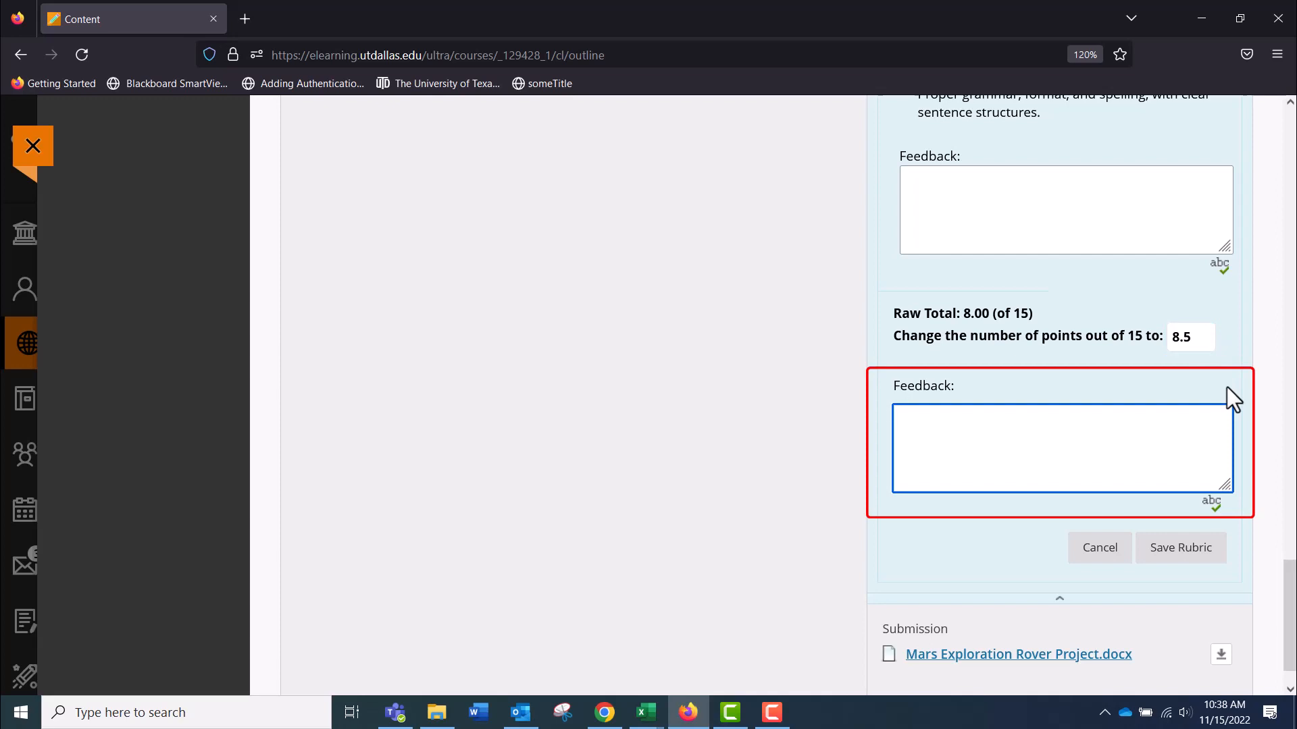
pyautogui.click(1228, 383)
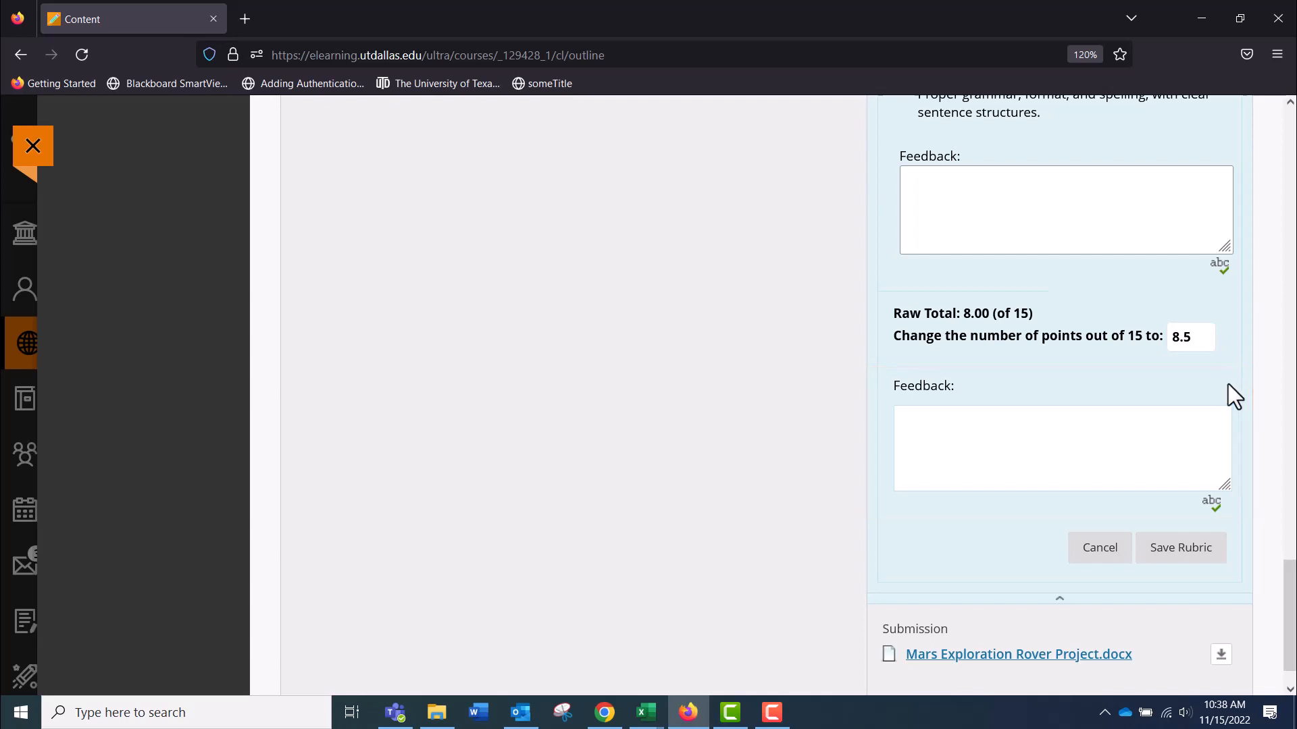
pyautogui.click(1182, 560)
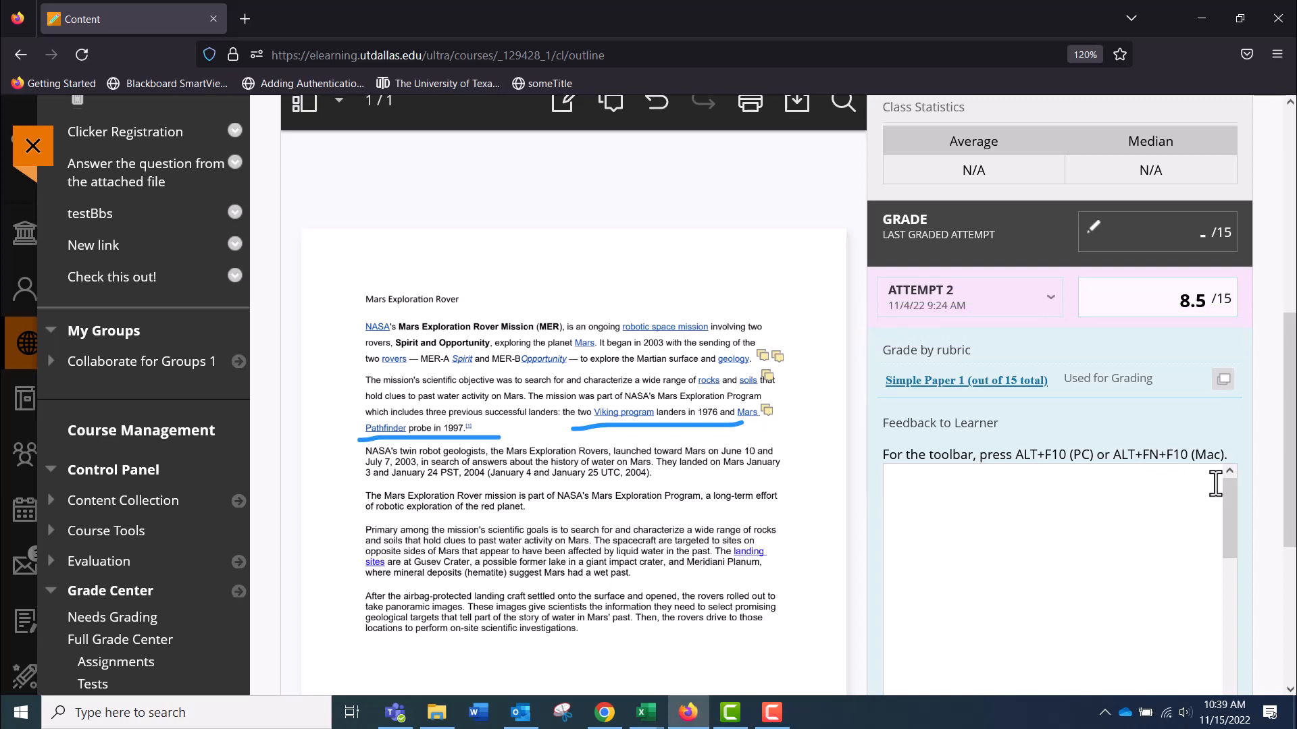
# Enter the learner feedback "Click on the assignment name in My Grades to review the inline grading and the rubric at the same time.".
pyautogui.scroll(-3, 1215, 483)
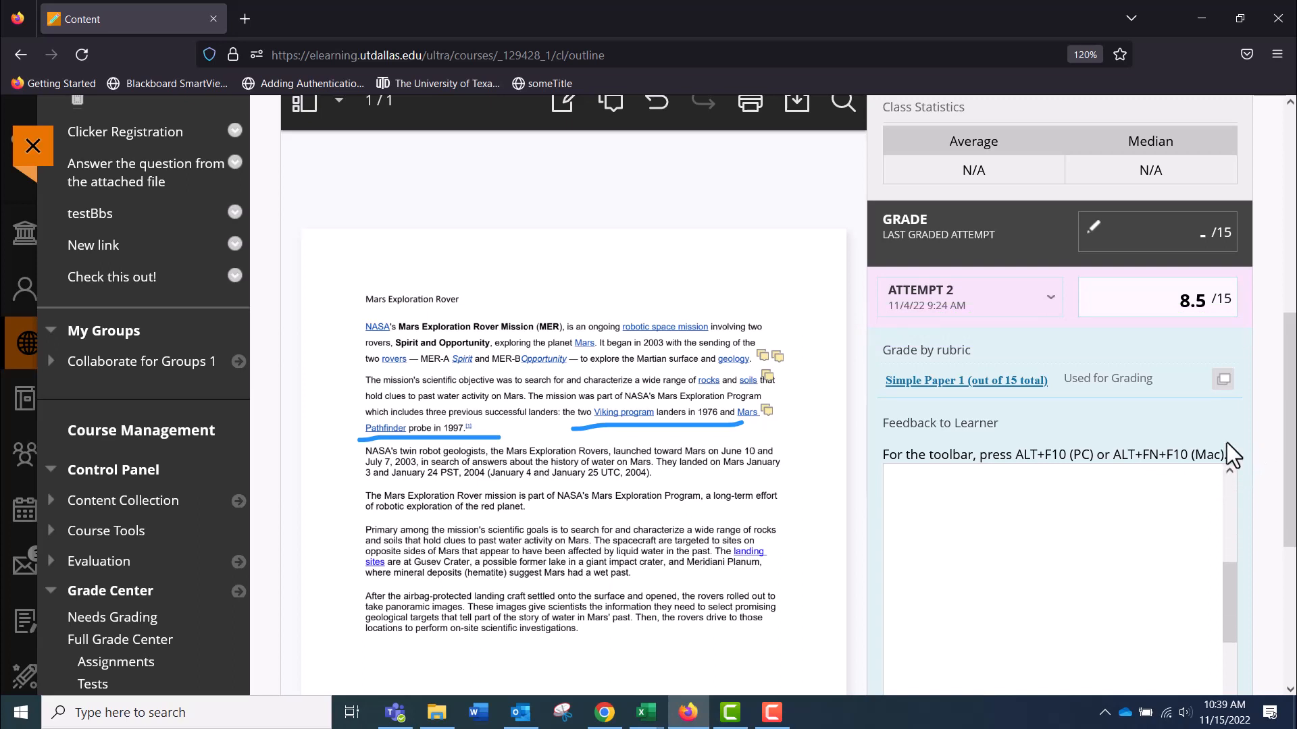
pyautogui.moveTo(1293, 405); pyautogui.dragTo(1296, 476)
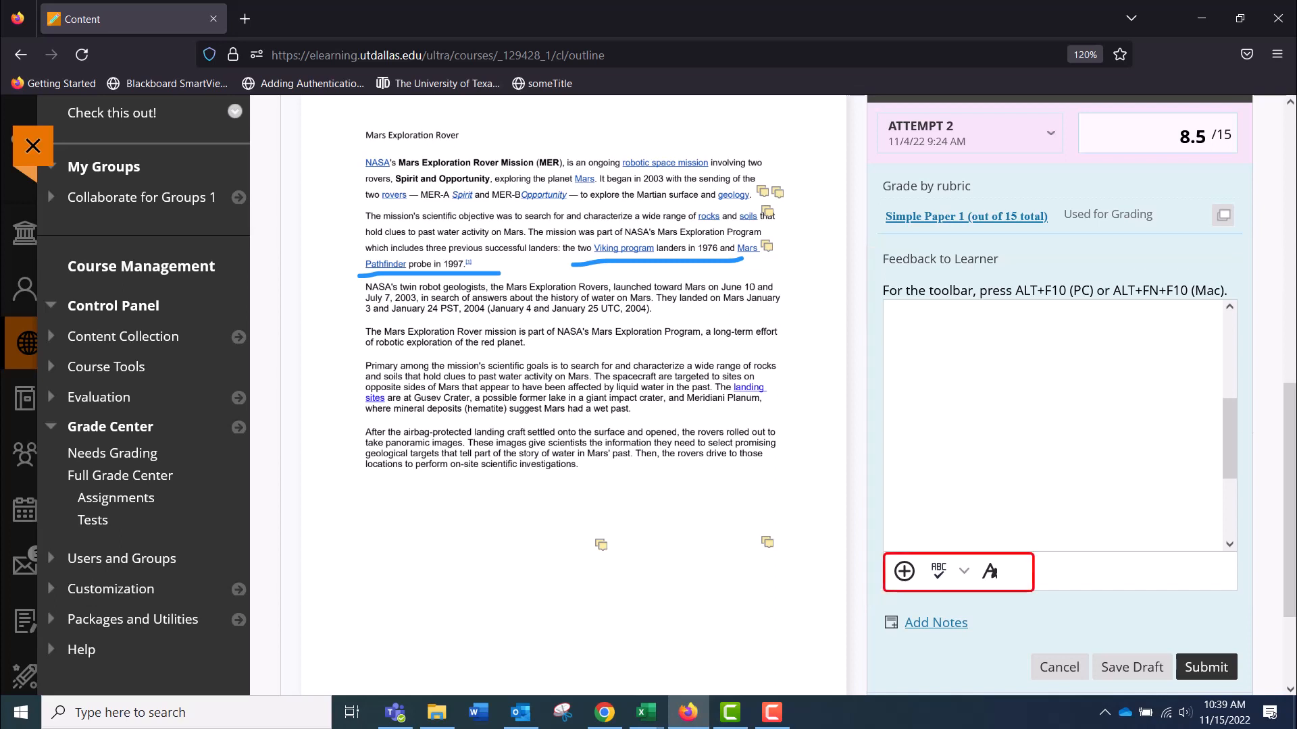
pyautogui.moveTo(1233, 426); pyautogui.dragTo(1243, 297)
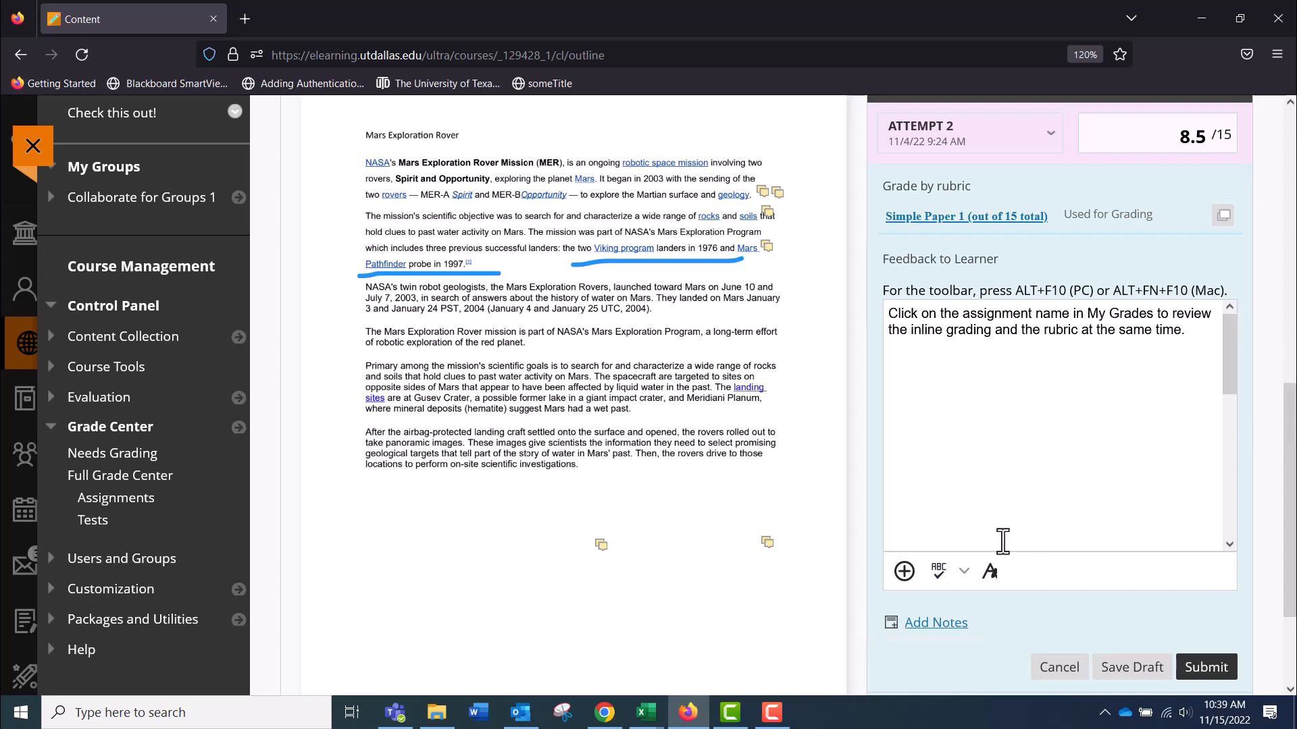
# Show the private grading notes for Attempt 2, leave them empty and submit the grade.
pyautogui.click(899, 622)
pyautogui.scroll(-3, 1289, 395)
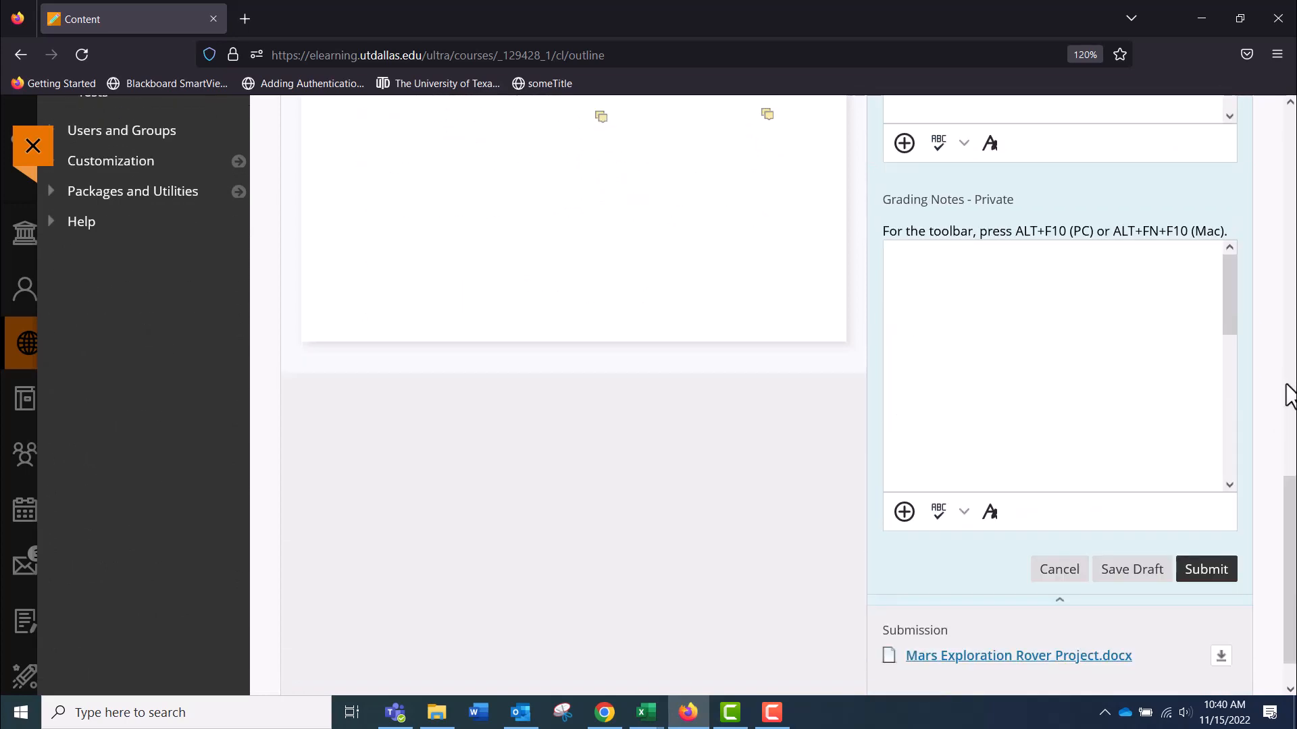
pyautogui.click(1215, 569)
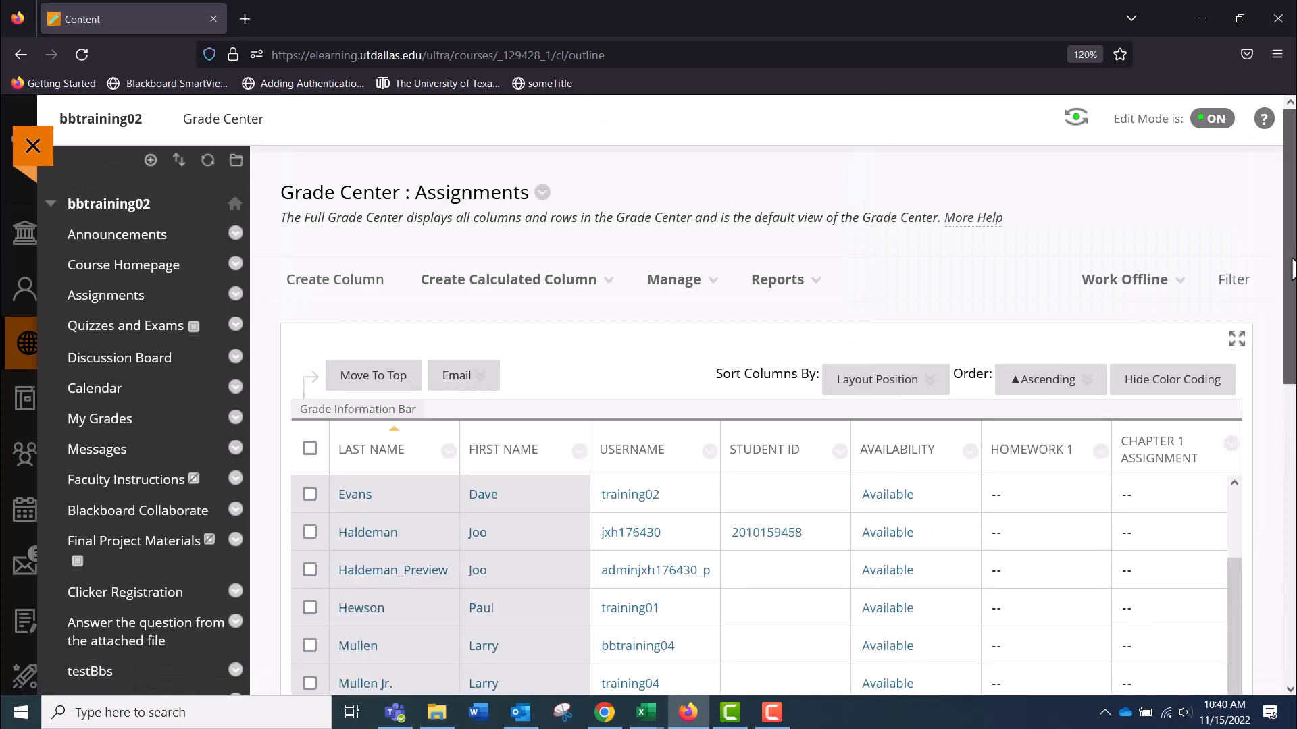
# Open the grade details of the preview user's Chapter 1 Assignment grade in the Grade Center.
pyautogui.scroll(-4, 1290, 264)
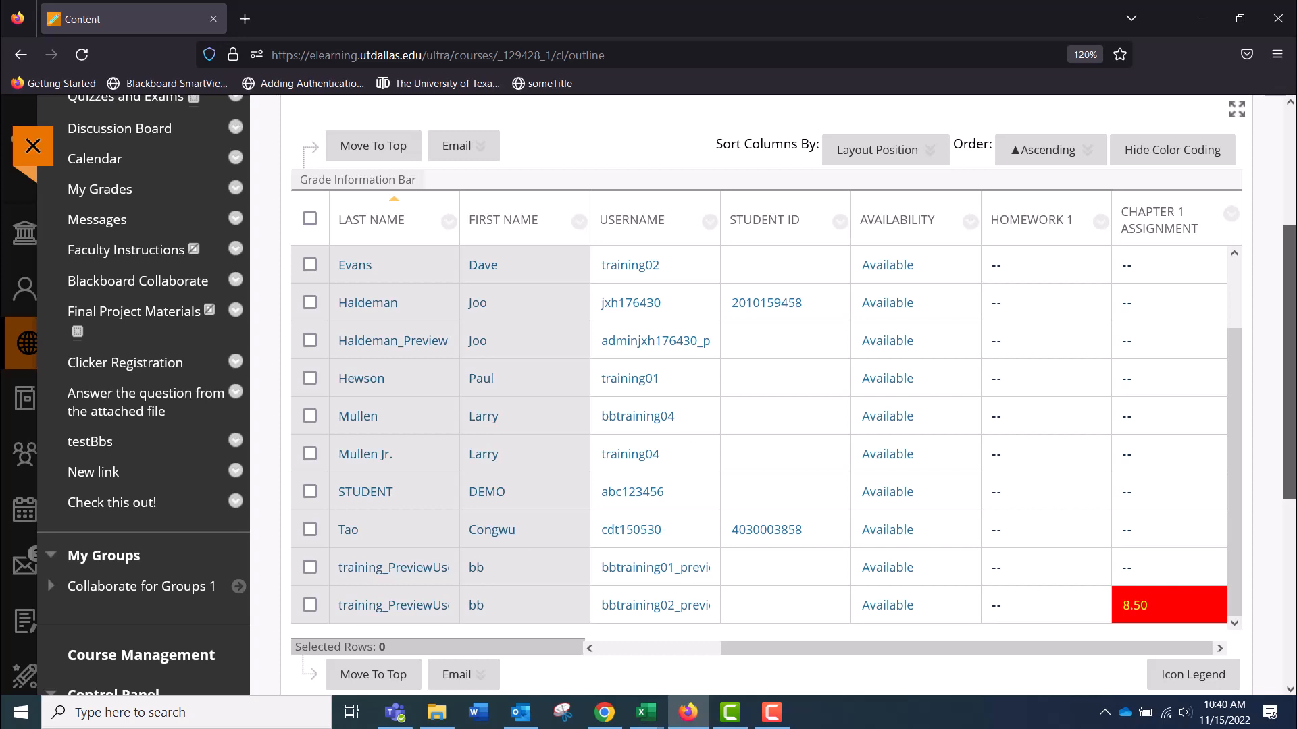
pyautogui.scroll(-3, 763, 406)
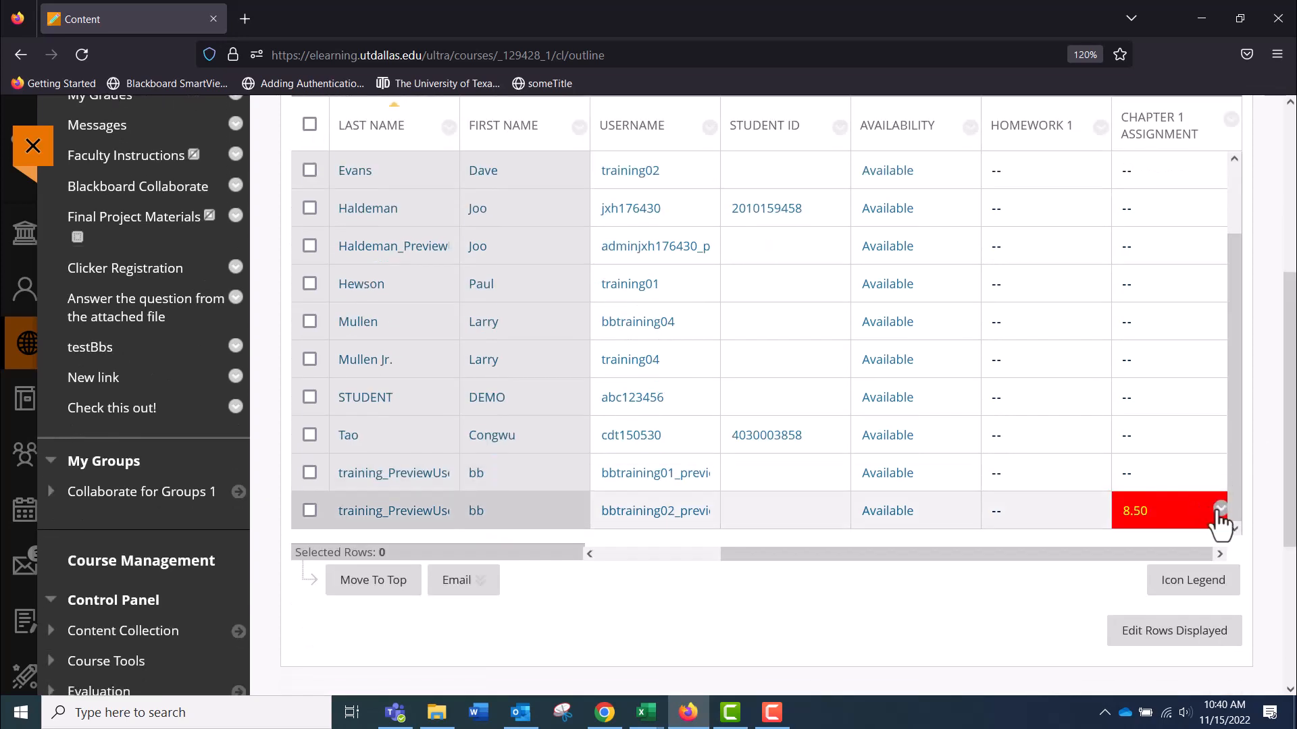
pyautogui.click(1219, 510)
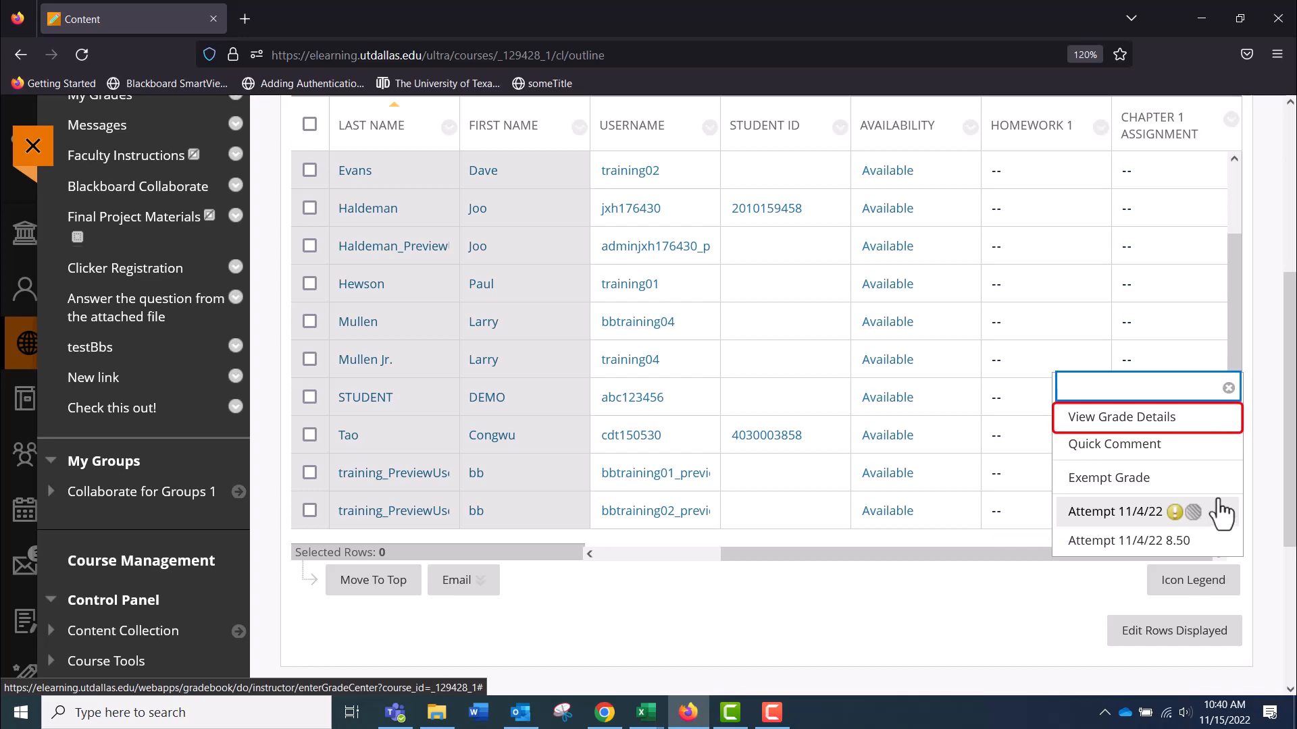
pyautogui.click(1209, 427)
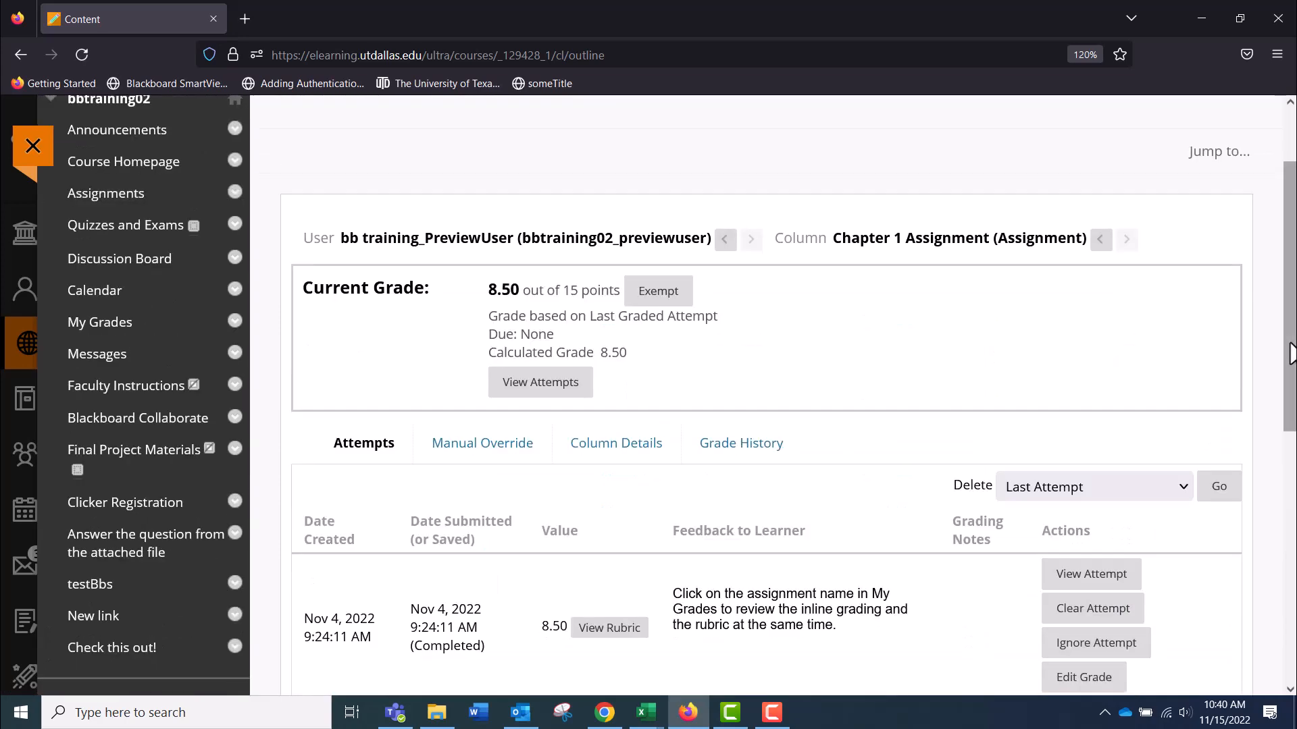
# Review the listed attempts and their available actions in the grade details, and return to the Grade Center.
pyautogui.scroll(-3, 1148, 433)
pyautogui.scroll(-2, 766, 396)
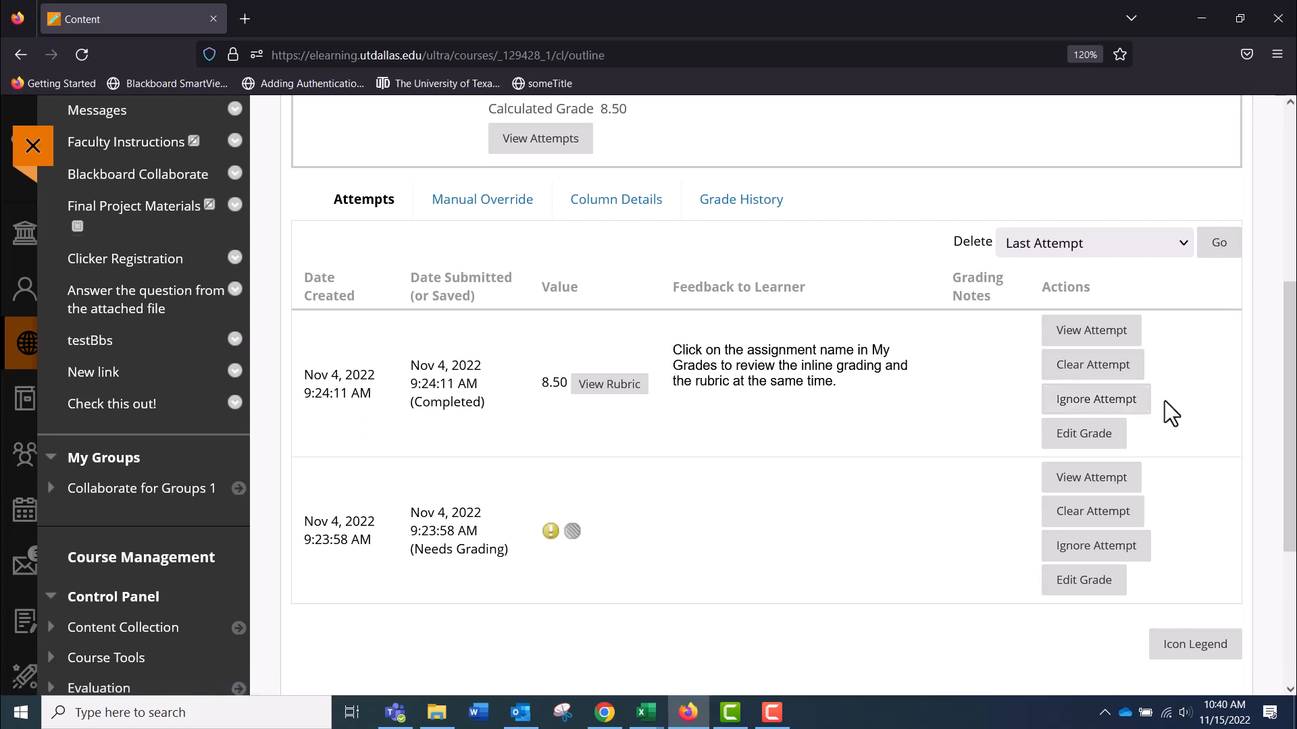
pyautogui.scroll(-4, 1165, 399)
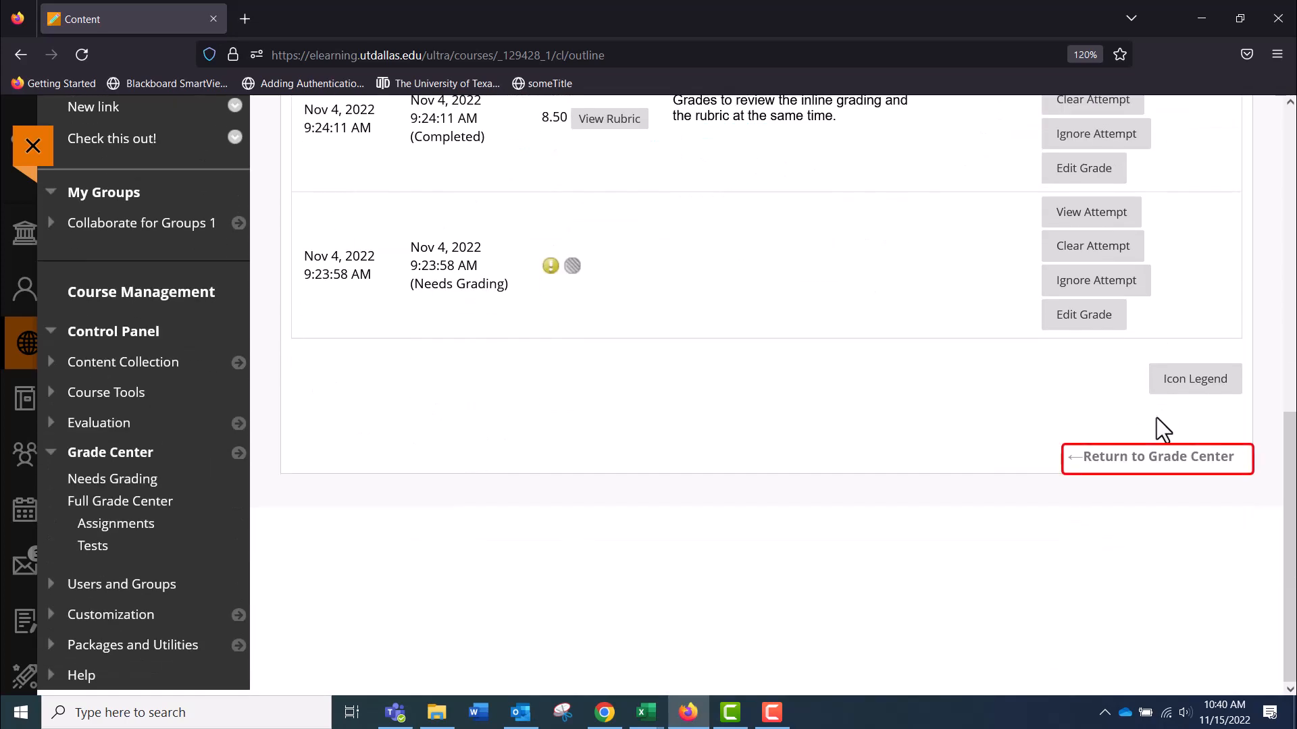
pyautogui.click(1144, 459)
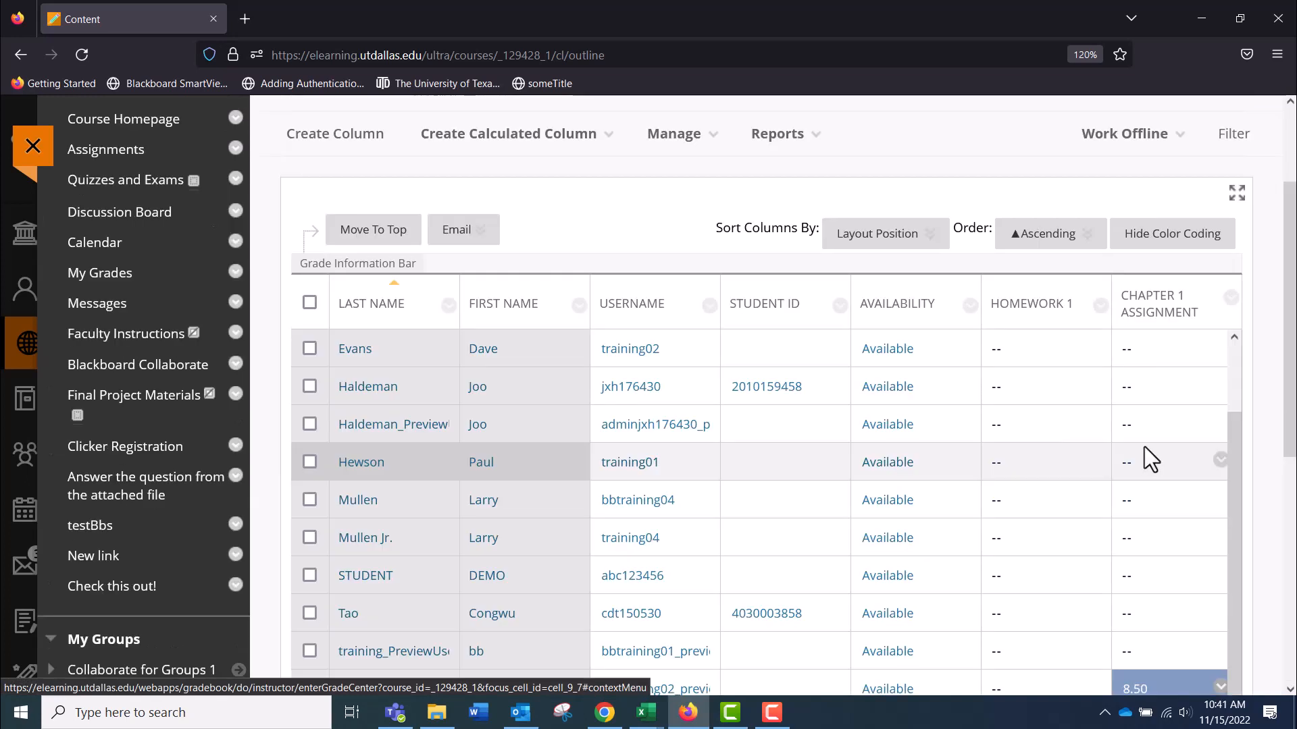
# Show the Chapter 1 Assignment column's available options and close them without choosing any.
pyautogui.click(1231, 298)
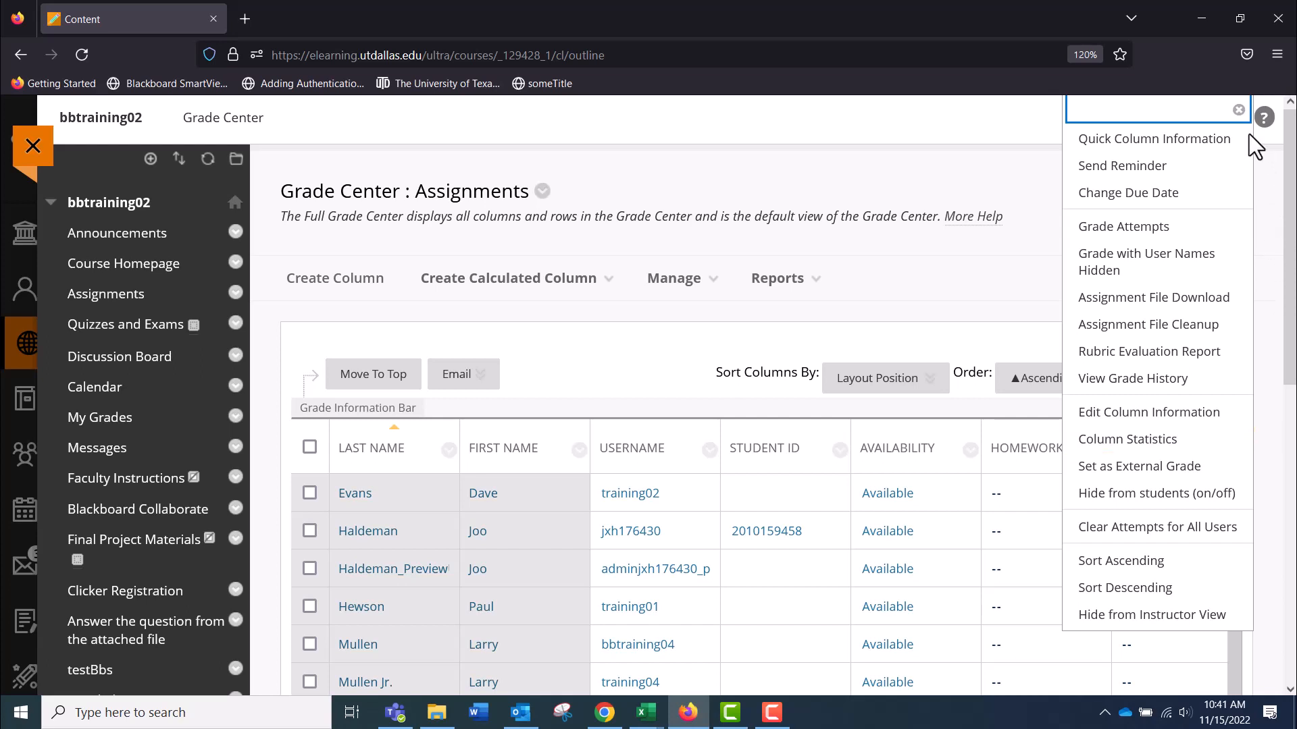
pyautogui.click(1239, 110)
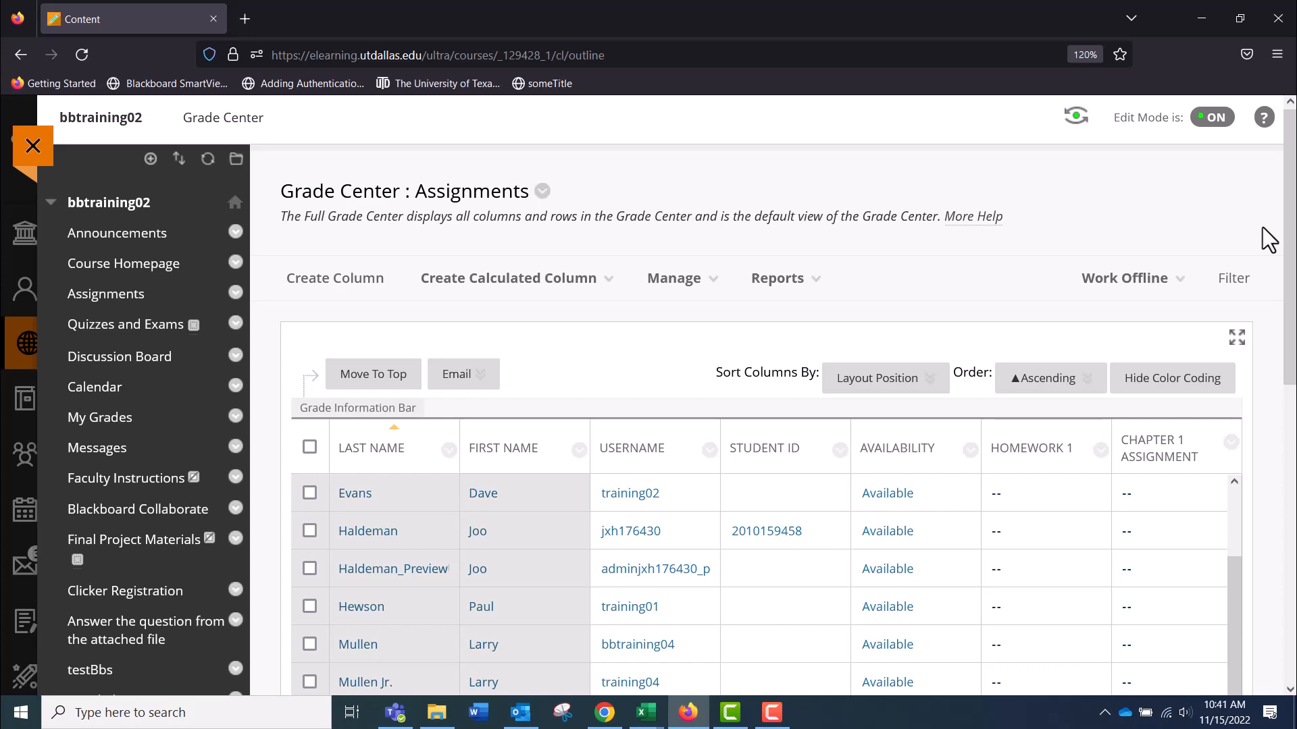
# Enter Student Preview mode and open My Grades at the Chapter 1 Assignment entry.
pyautogui.click(1076, 116)
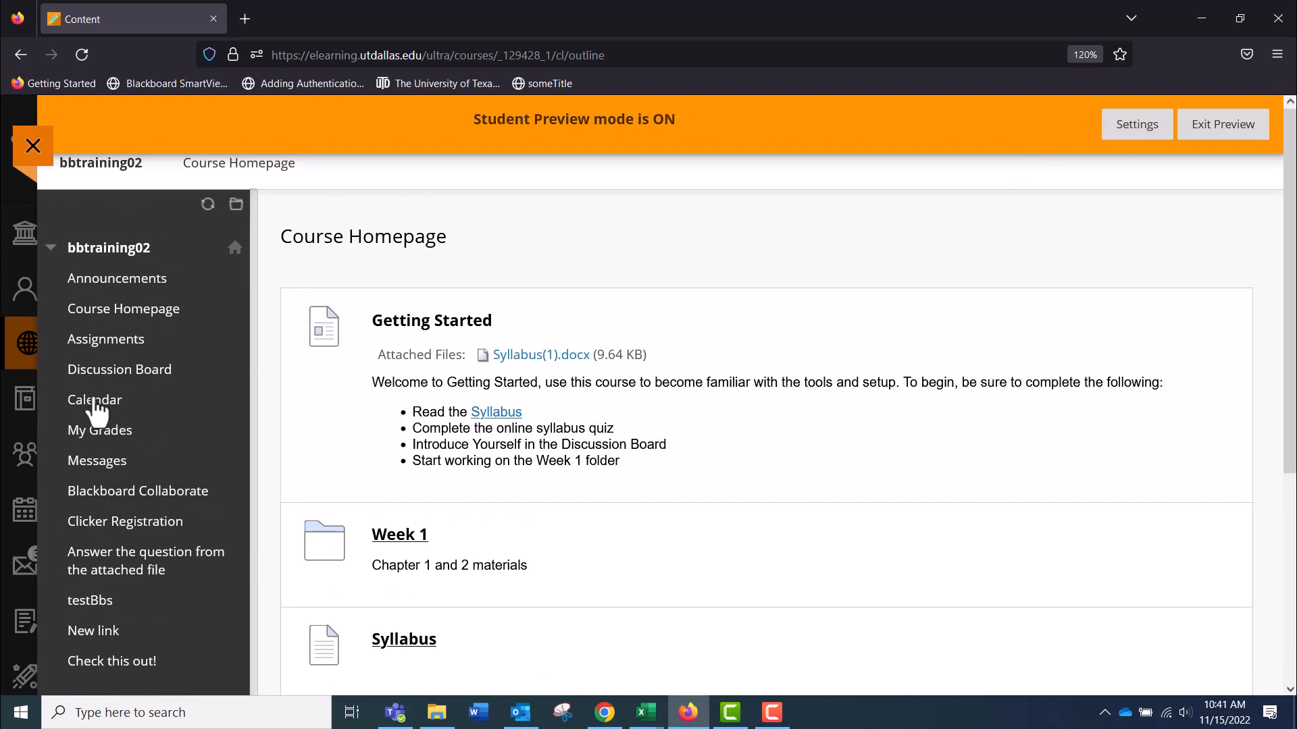
pyautogui.click(101, 432)
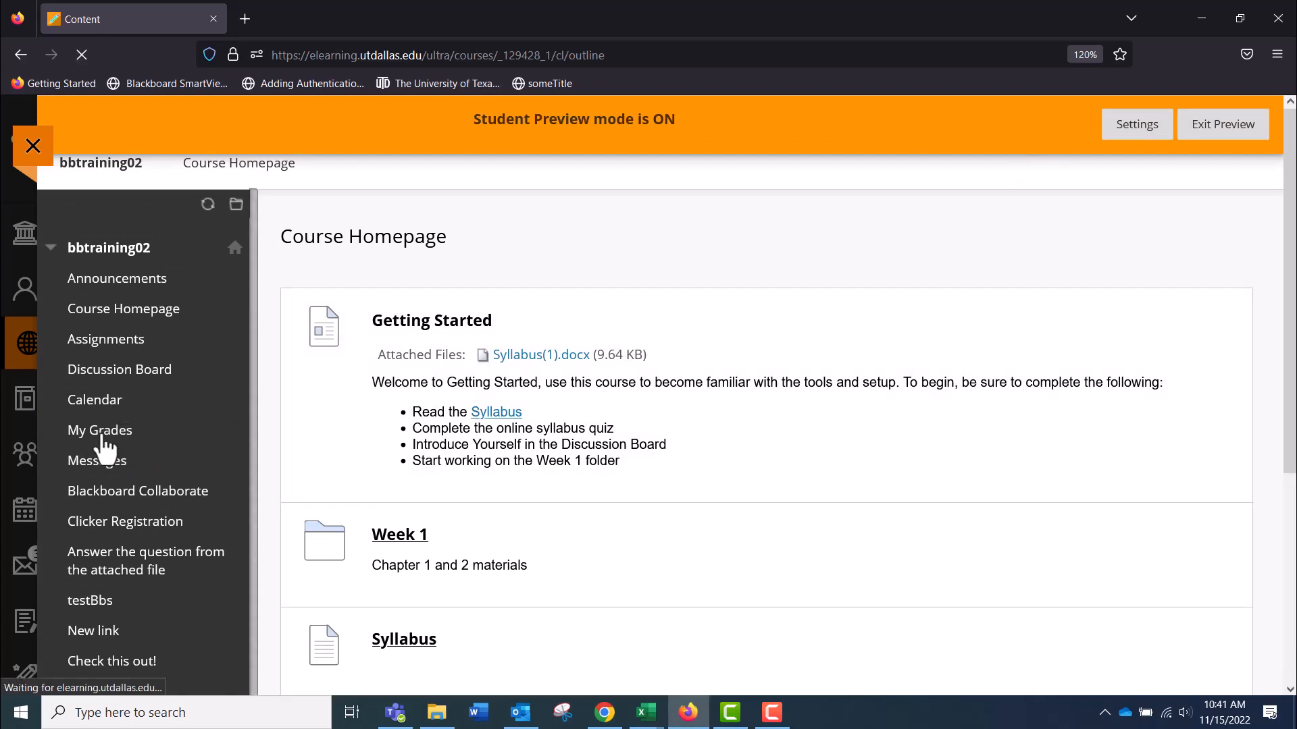
pyautogui.scroll(-2, 282, 472)
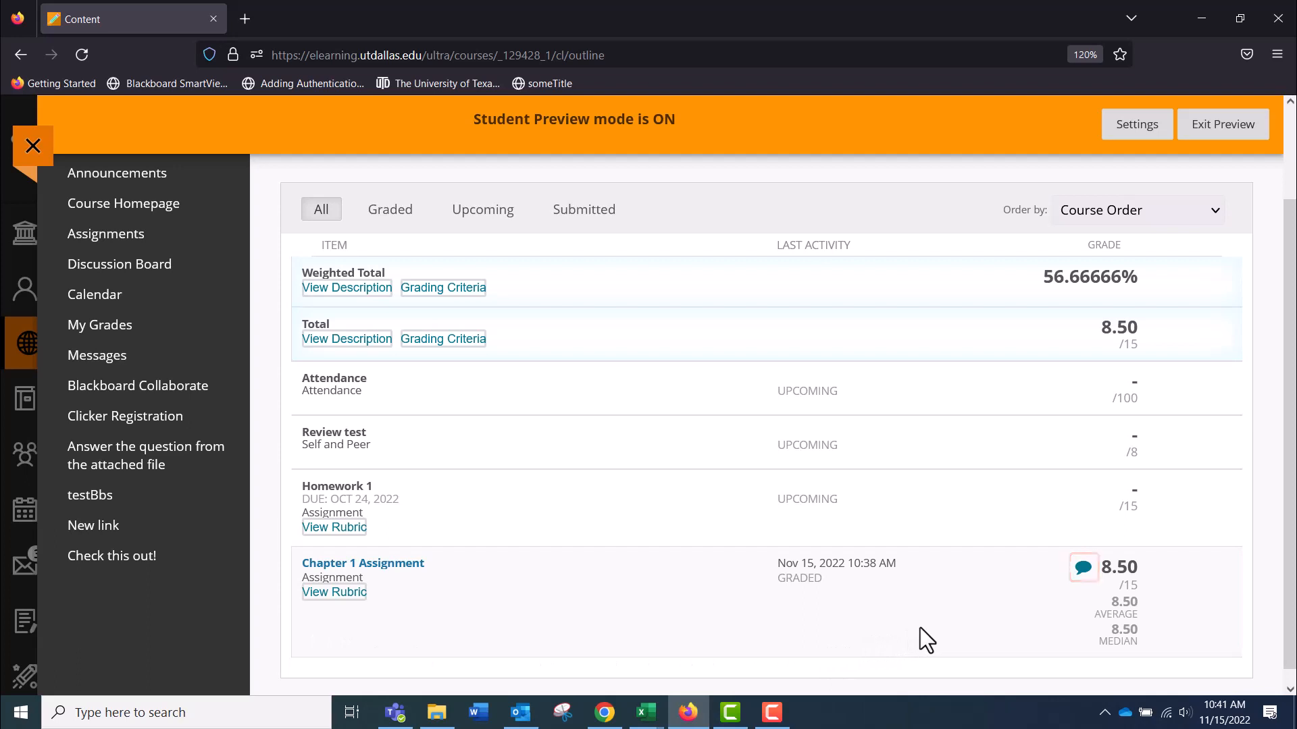
# View the Chapter 1 Assignment's feedback comment and graded rubric from My Grades, closing each one.
pyautogui.click(1079, 569)
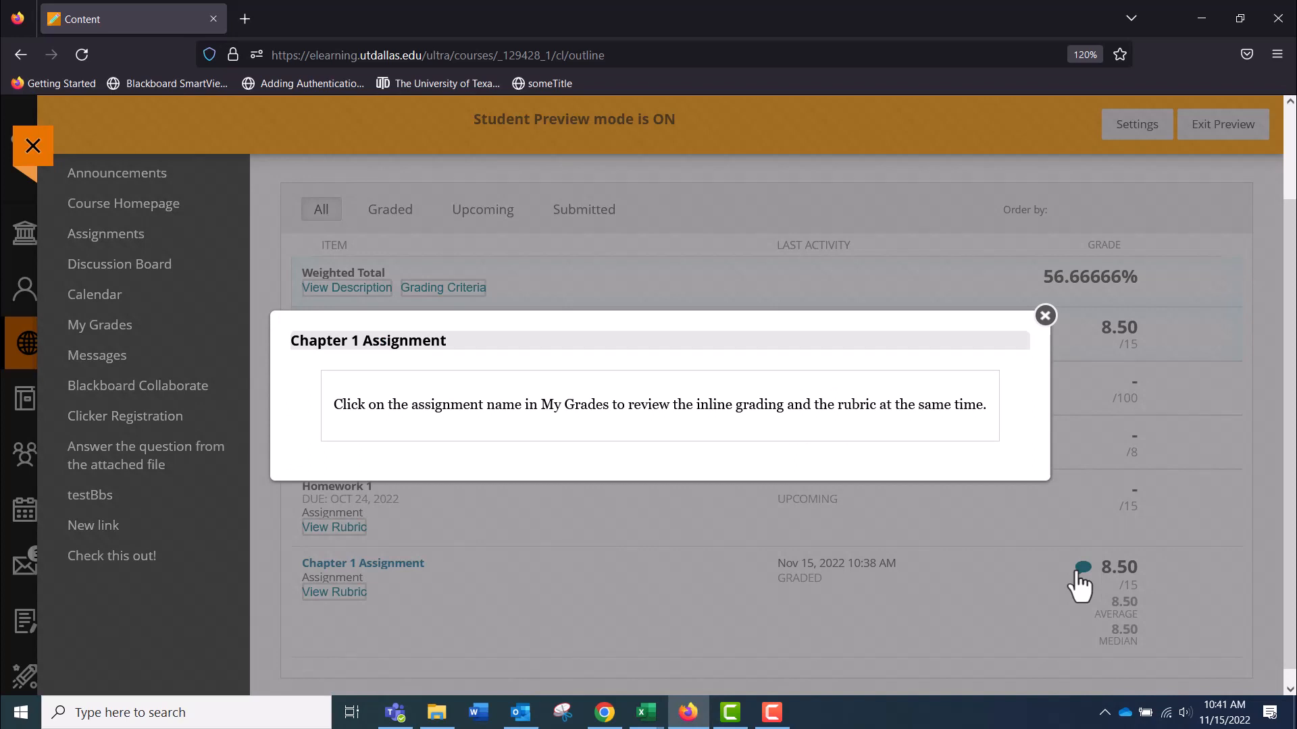
pyautogui.click(1045, 316)
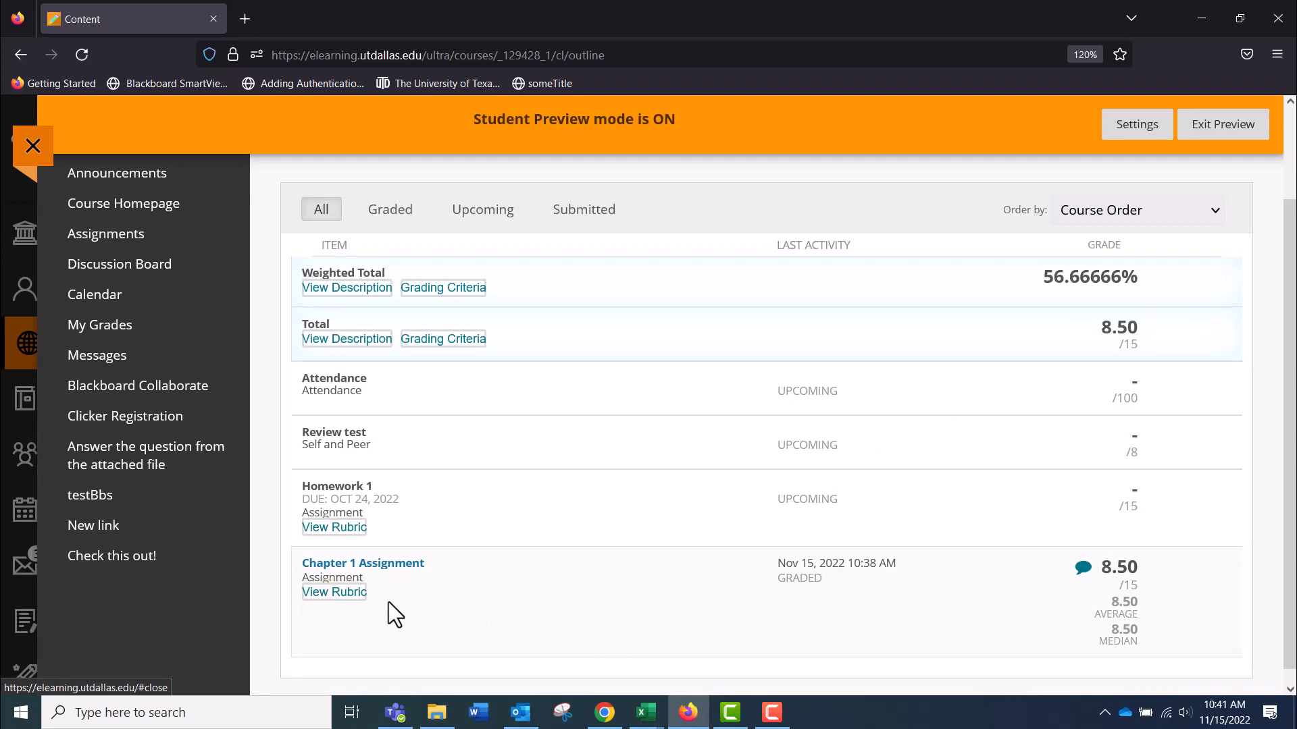
pyautogui.click(343, 595)
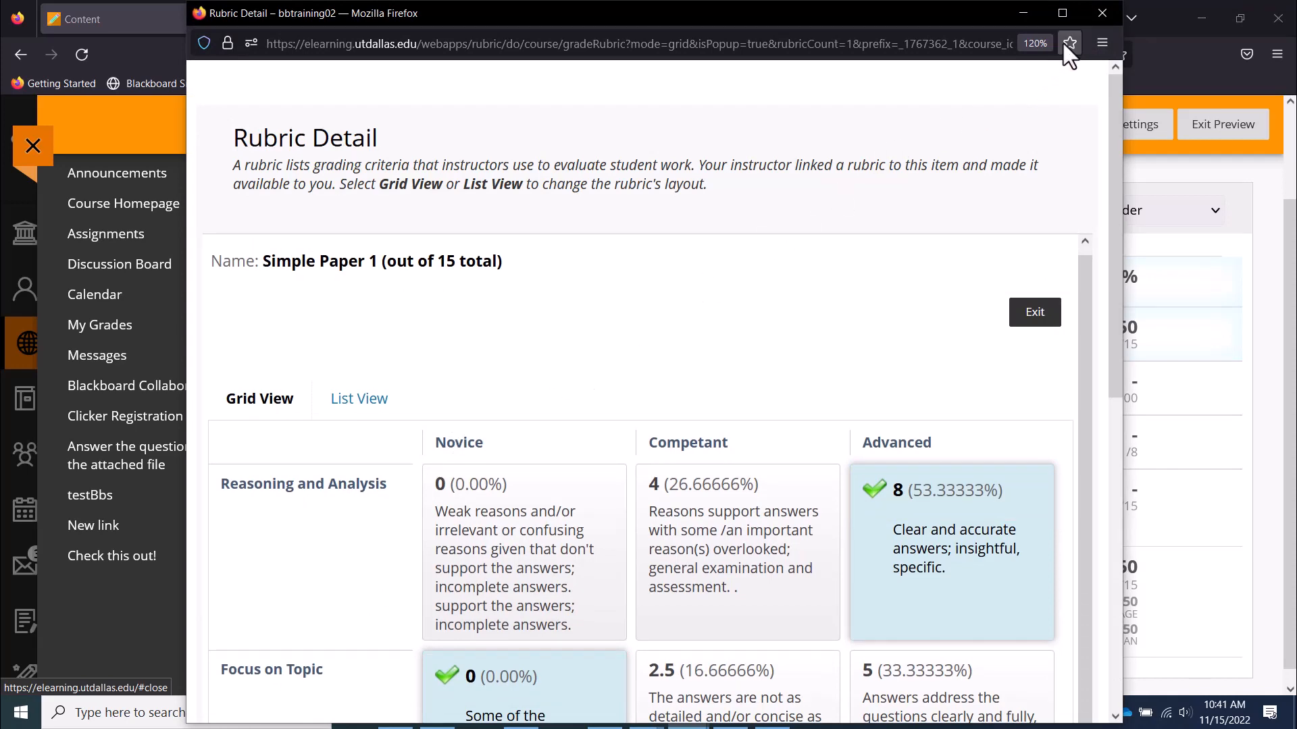
pyautogui.click(1101, 13)
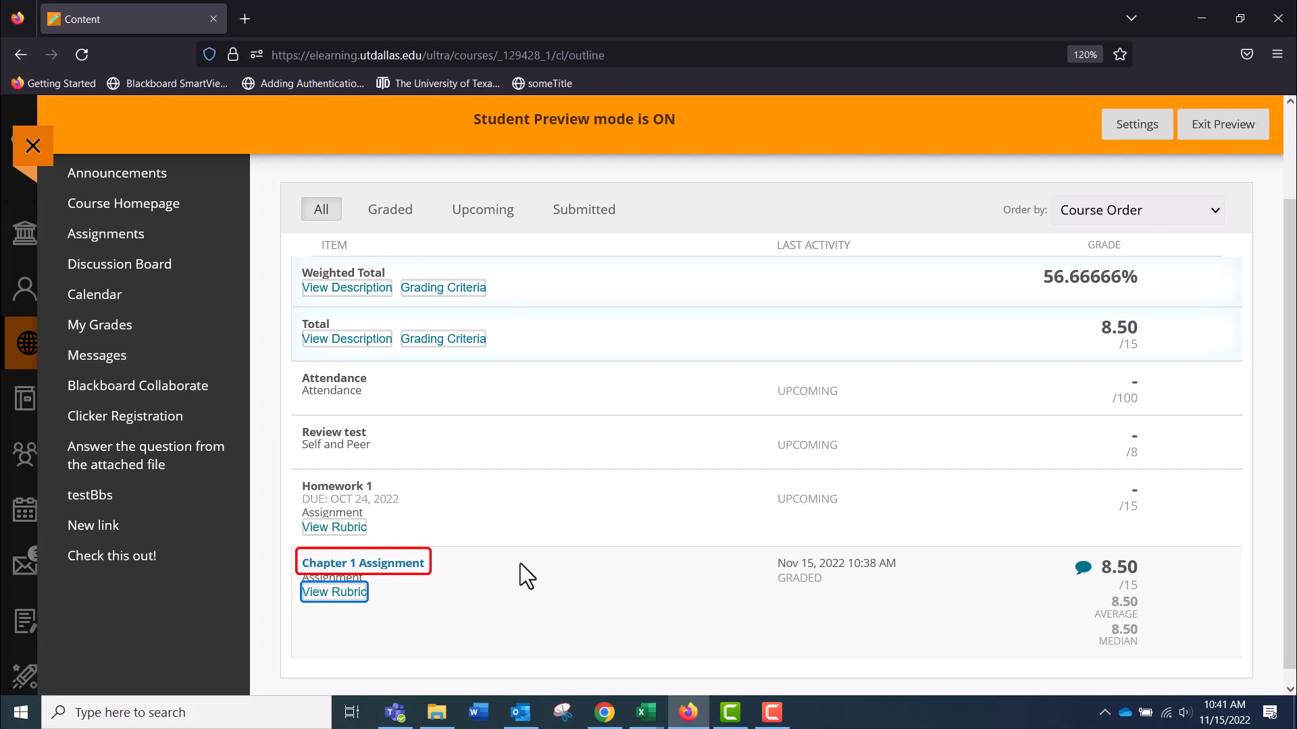
# Open the Chapter 1 Assignment's submission history and Attempt 2's rubric, moving the rubric window aside to view it with the annotated paper.
pyautogui.click(426, 565)
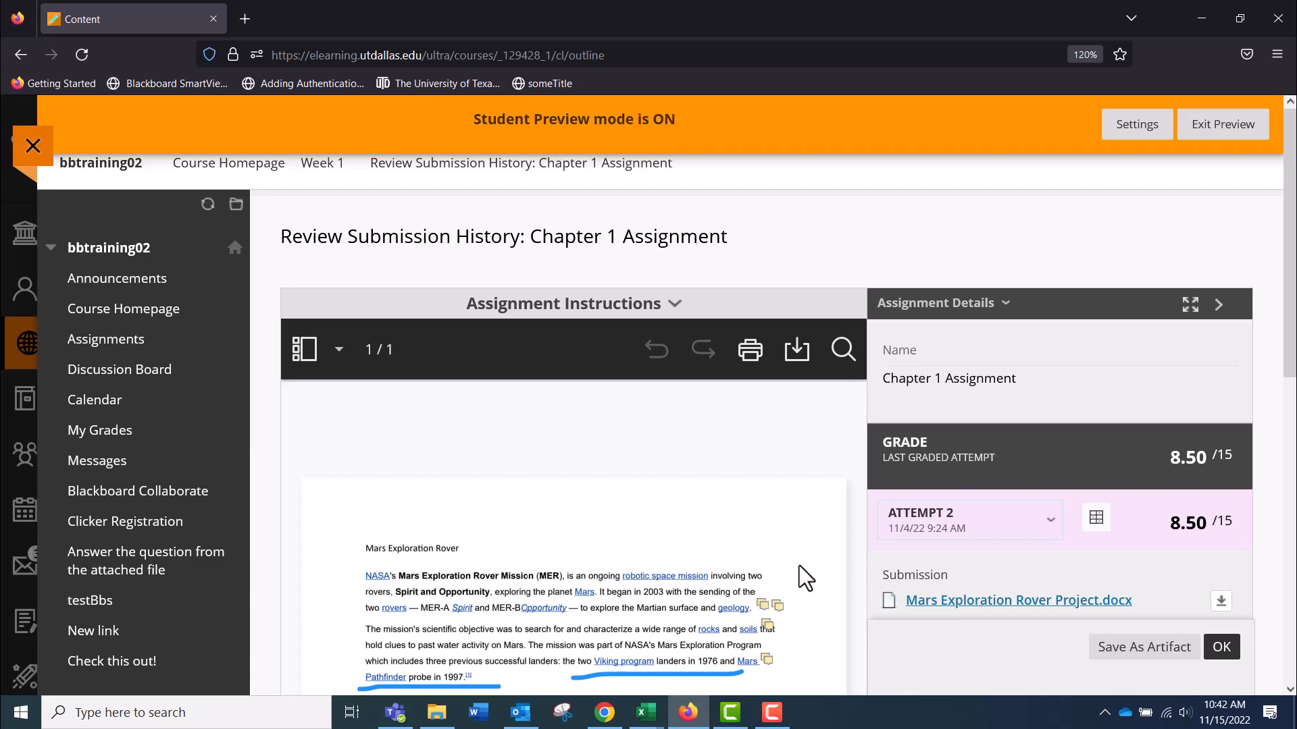
pyautogui.click(1094, 520)
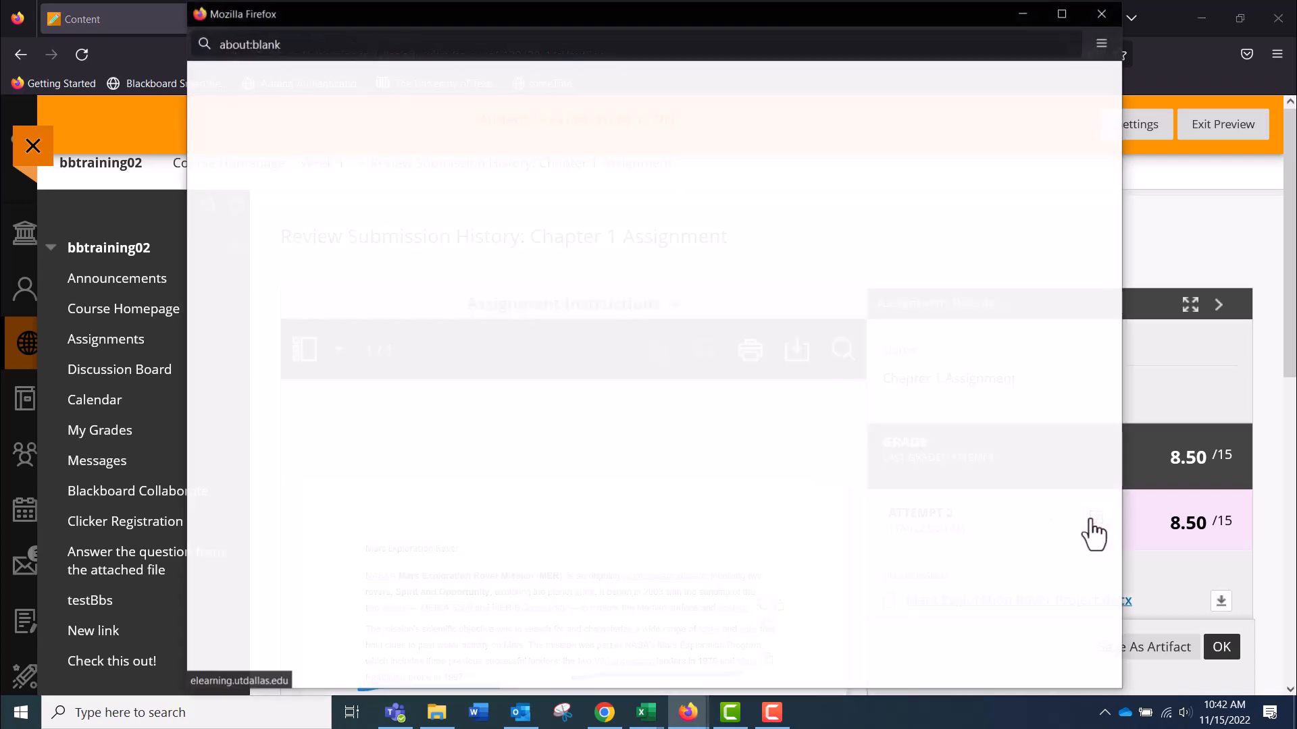
pyautogui.moveTo(504, 10); pyautogui.dragTo(1023, 240)
pyautogui.scroll(-2, 1040, 363)
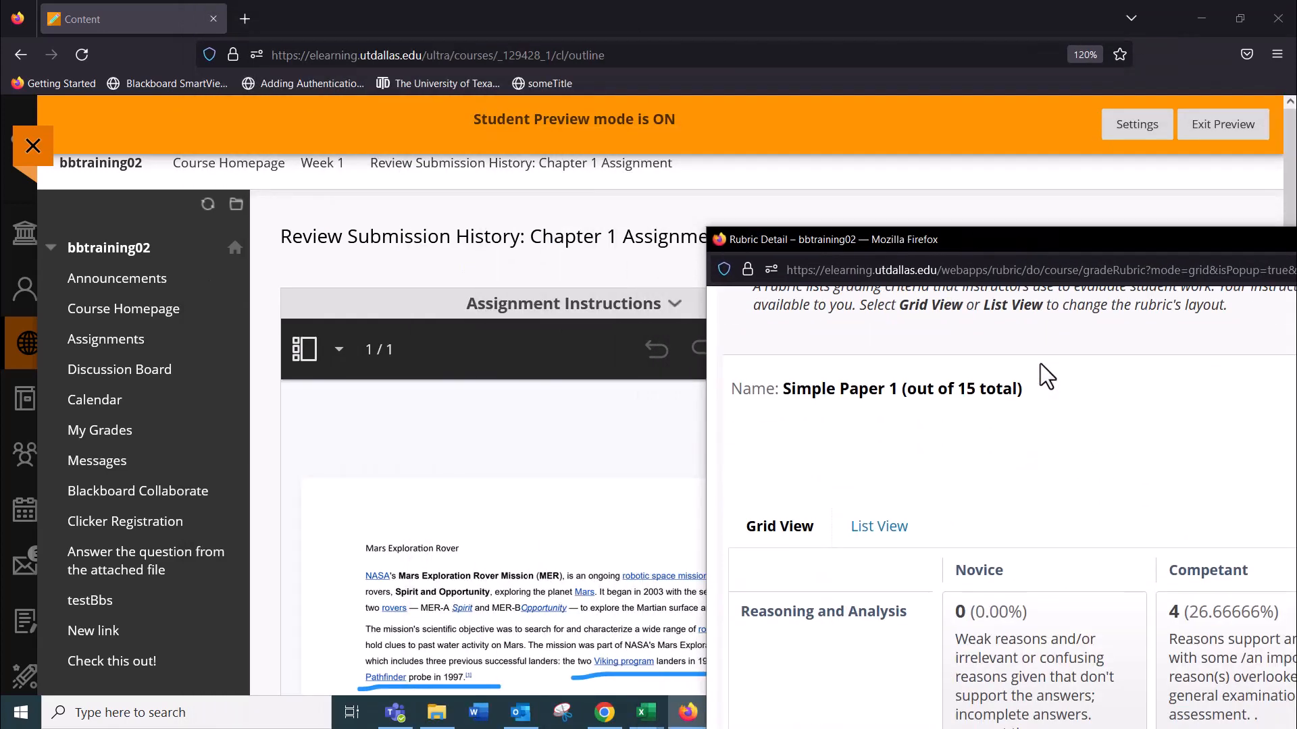